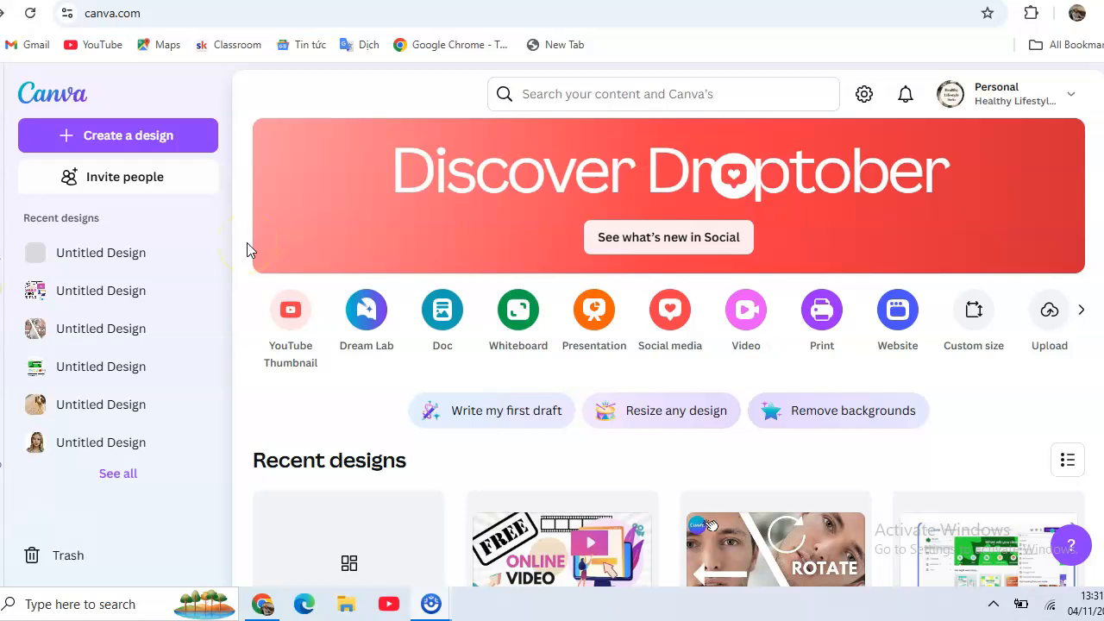
# Create a blank Logo design of 500 × 500 px and browse the logo templates
pyautogui.click(129, 138)
pyautogui.press('Escape')
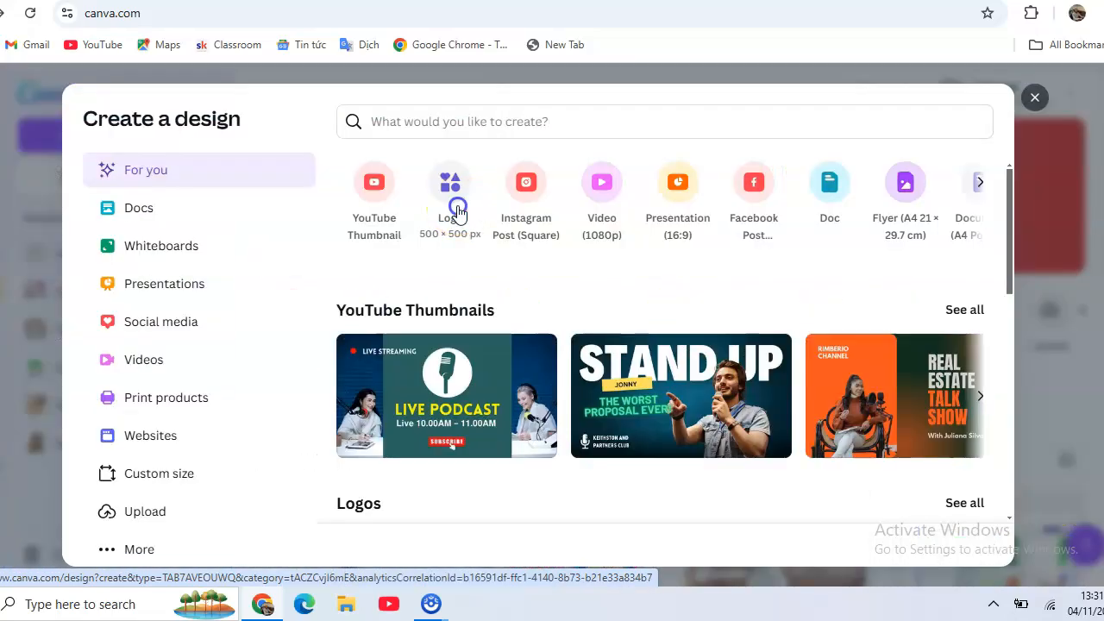
pyautogui.click(457, 209)
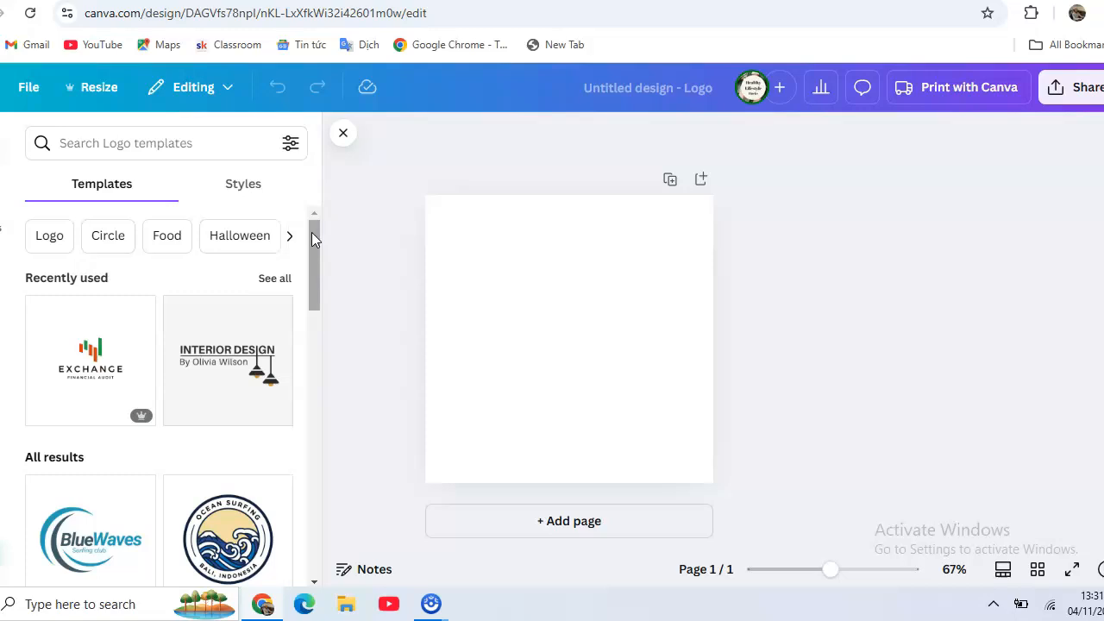
pyautogui.moveTo(312, 234); pyautogui.dragTo(313, 295)
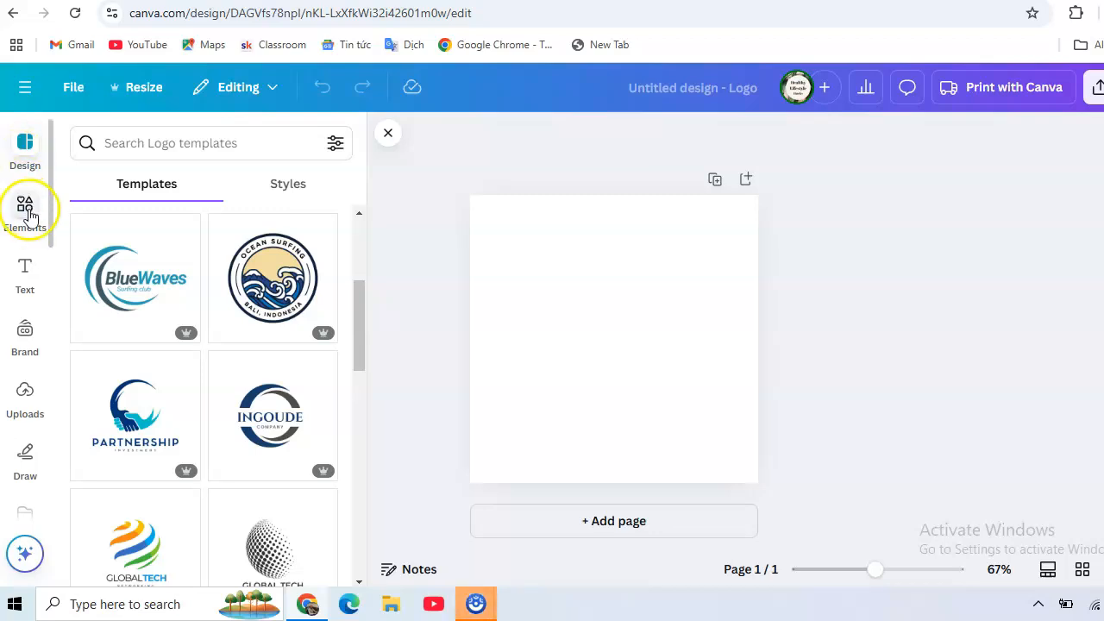
# Search the elements library for "circle" and limit the results to graphics
pyautogui.click(26, 226)
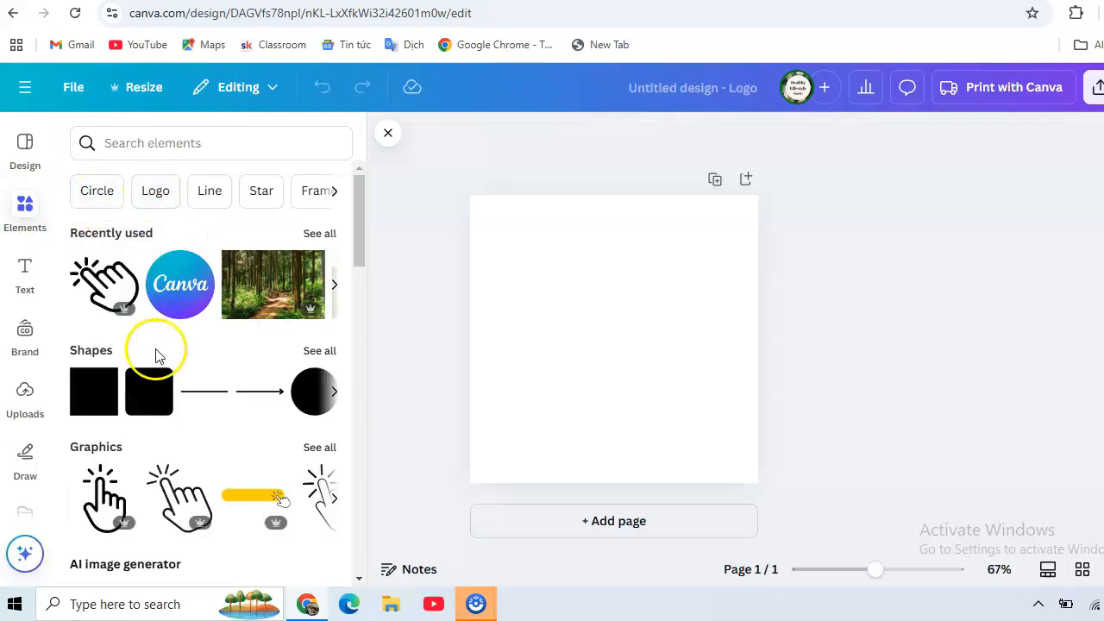
pyautogui.click(198, 144)
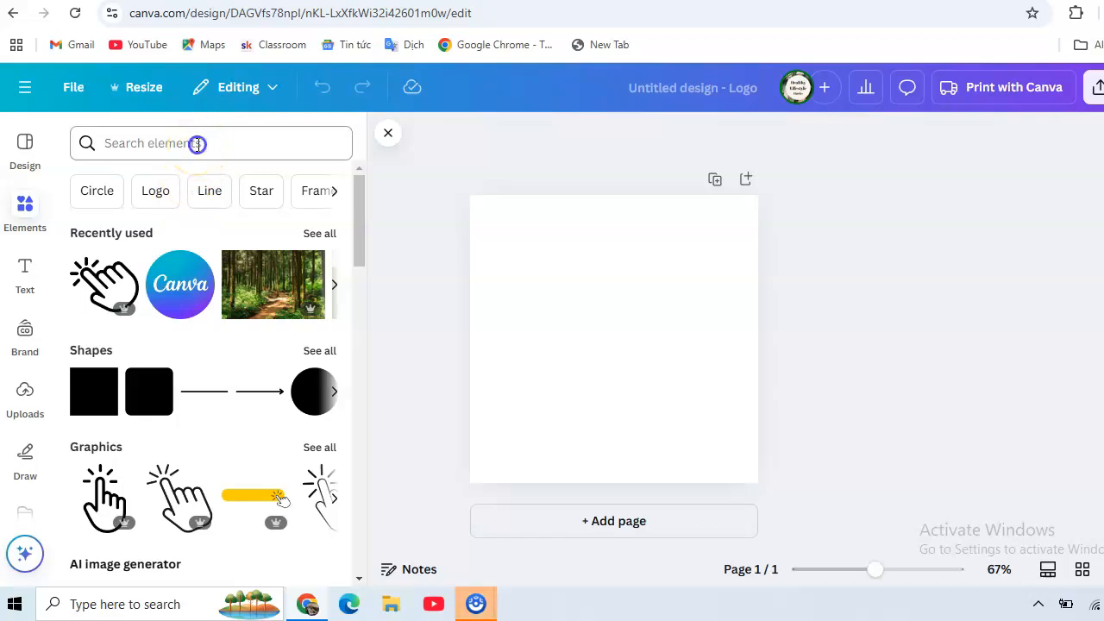
pyautogui.write('circle')
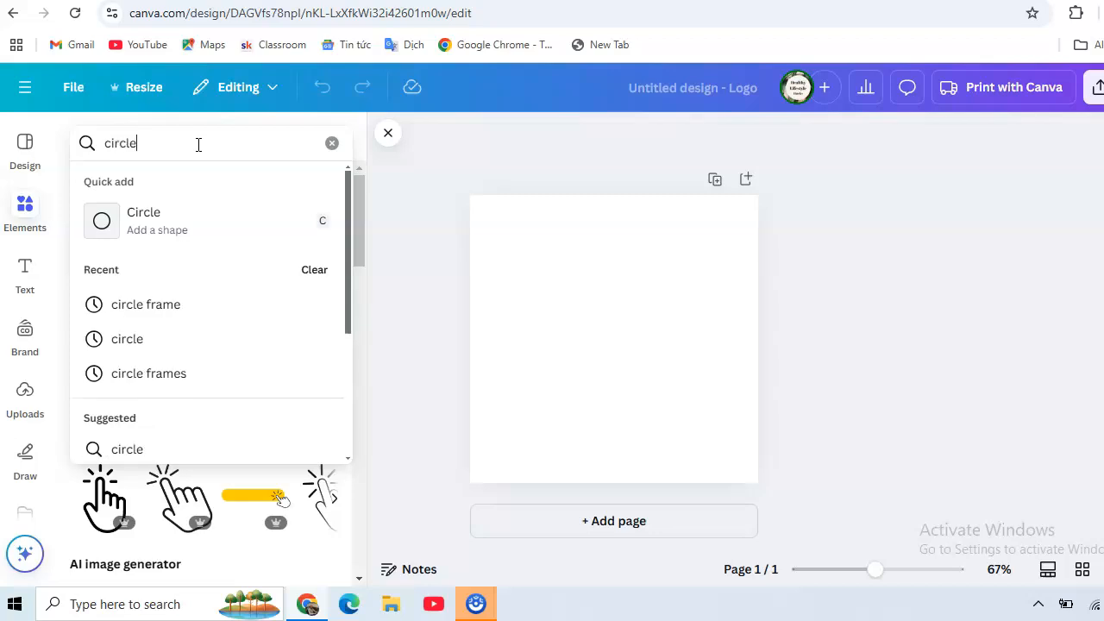
pyautogui.press('Return')
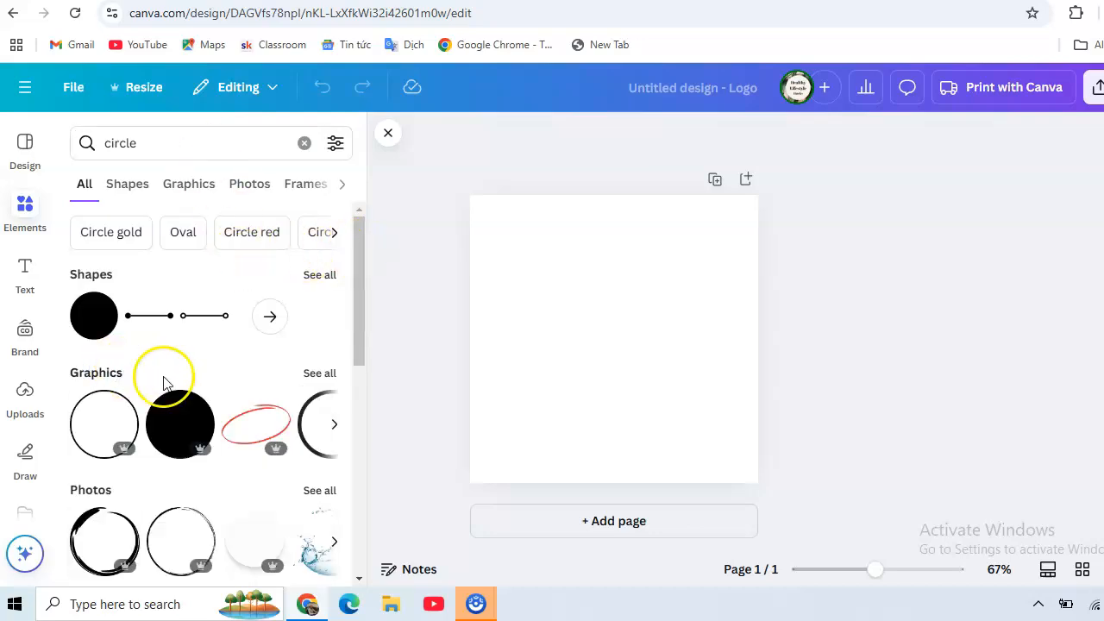
pyautogui.click(331, 278)
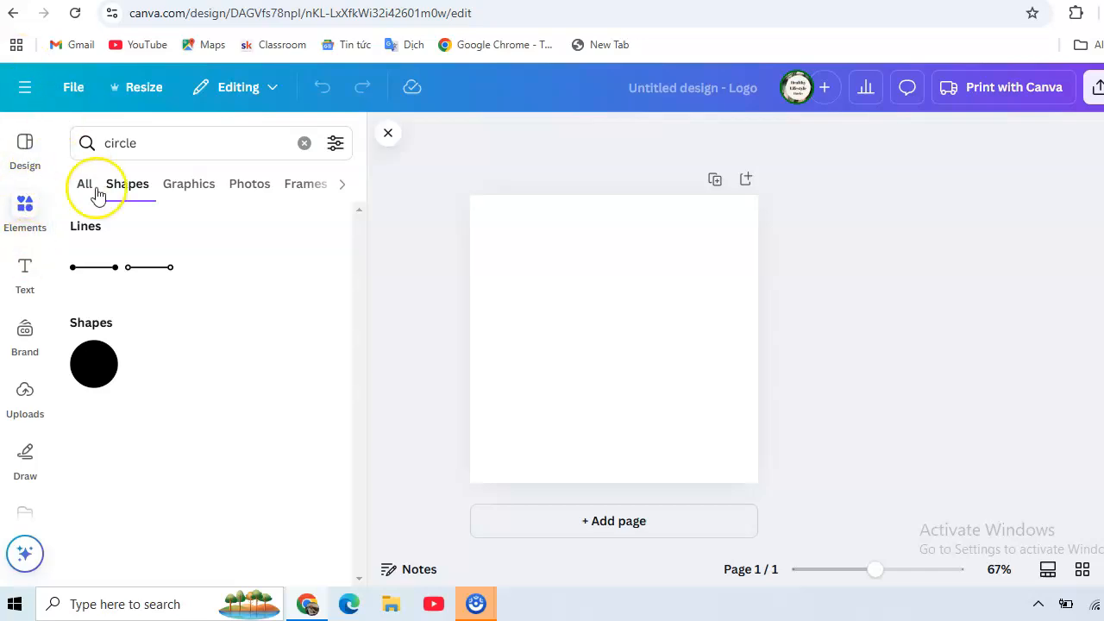
pyautogui.click(191, 192)
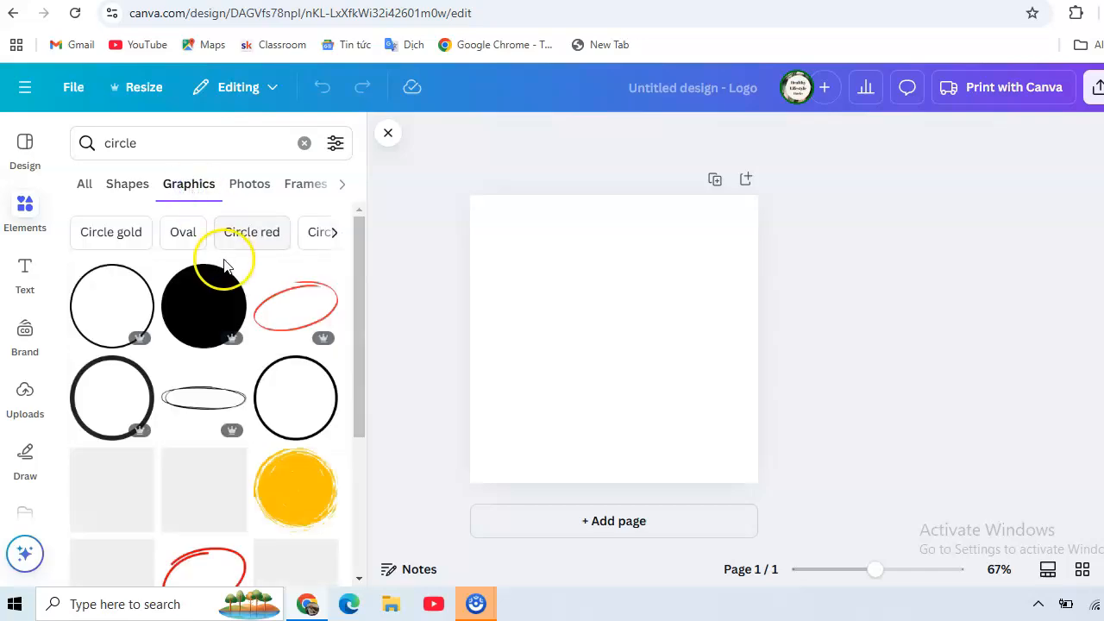
# Add the free black circle outline graphic to the page and enlarge it until it nearly fills the page
pyautogui.scroll(-5, 265, 295)
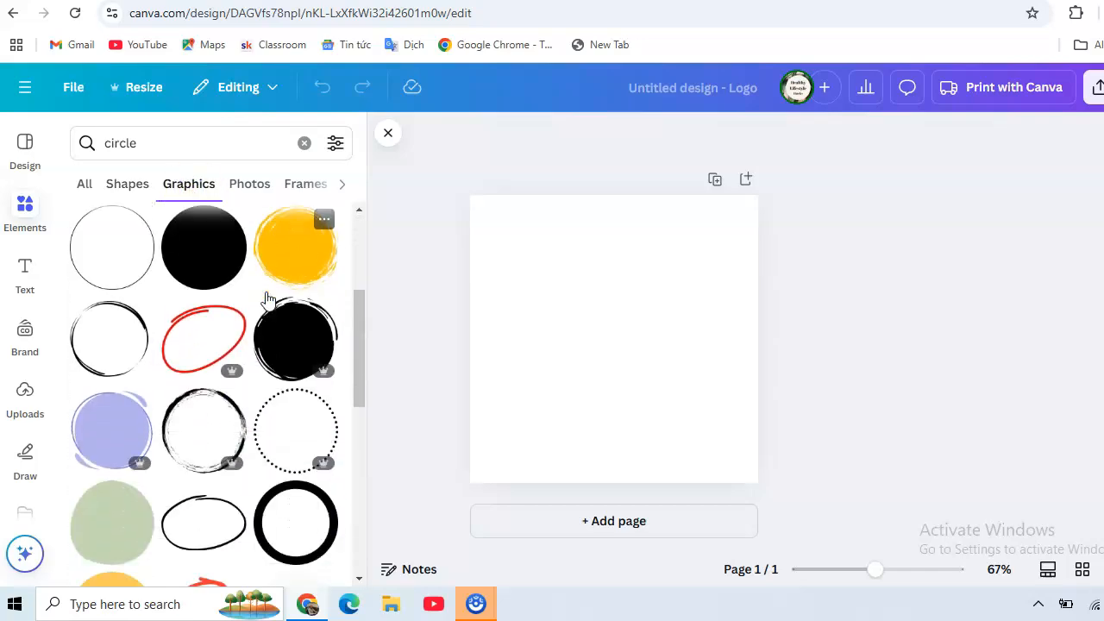
pyautogui.scroll(5, 269, 298)
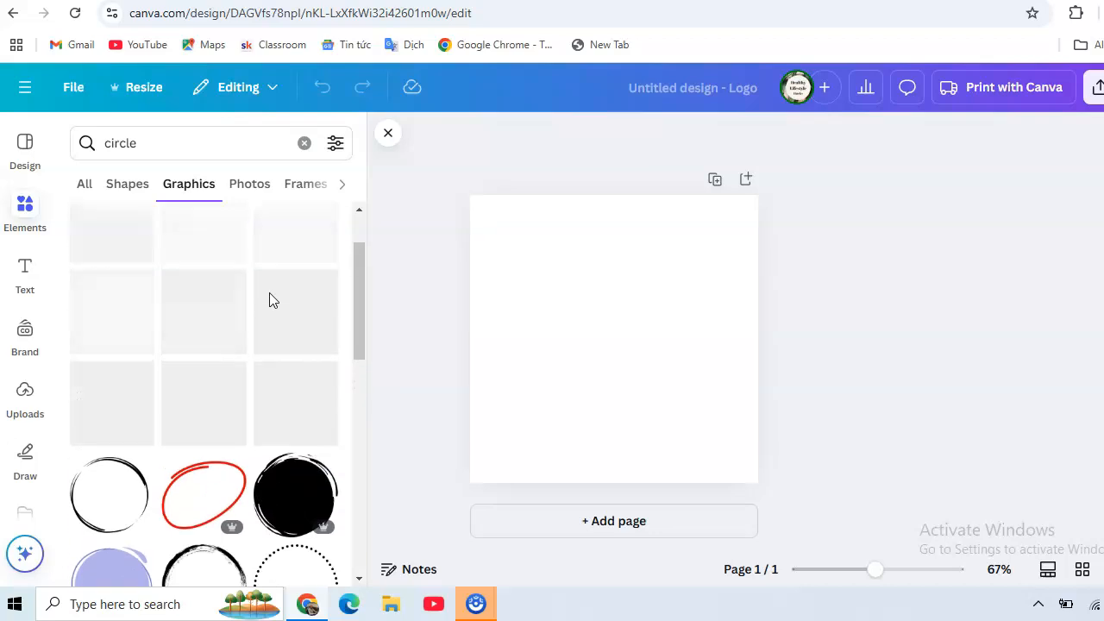
pyautogui.scroll(1, 269, 300)
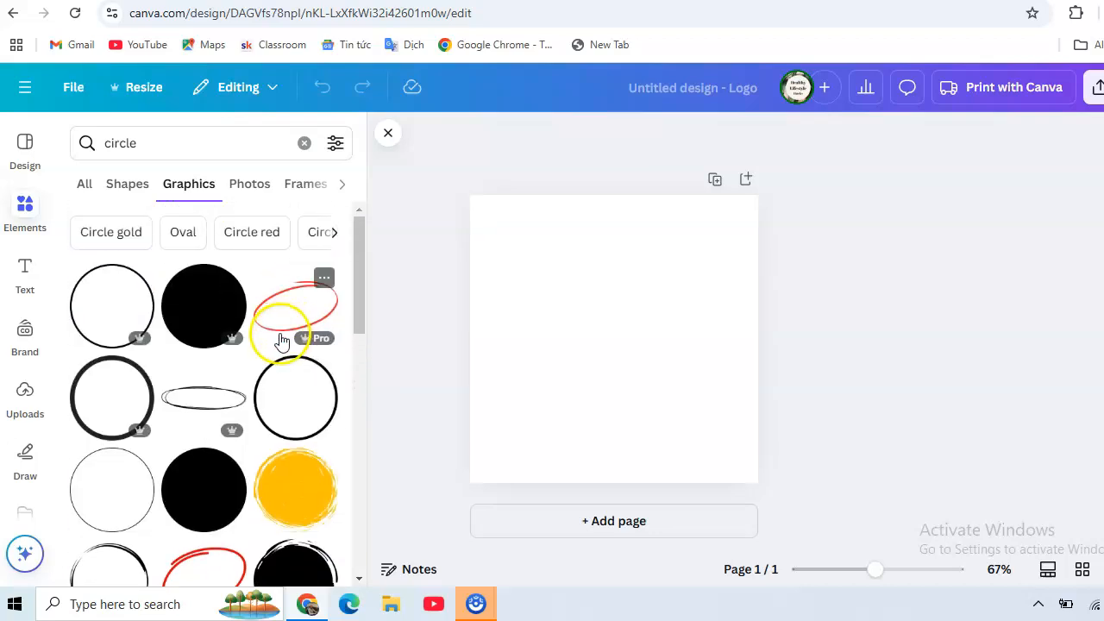
pyautogui.scroll(-2, 210, 394)
pyautogui.scroll(2, 210, 392)
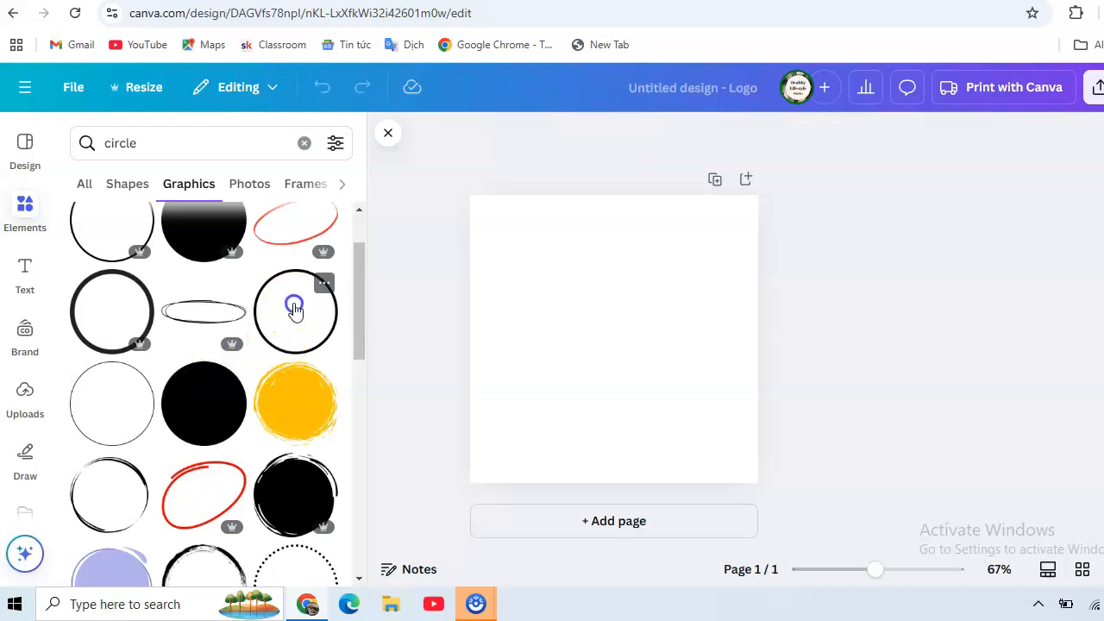
pyautogui.click(294, 305)
pyautogui.moveTo(604, 322); pyautogui.dragTo(567, 274)
pyautogui.moveTo(635, 350); pyautogui.dragTo(746, 436)
pyautogui.moveTo(519, 232); pyautogui.dragTo(486, 212)
# Add a solid blue circle graphic from the circle results inside the black ring
pyautogui.scroll(-5, 224, 319)
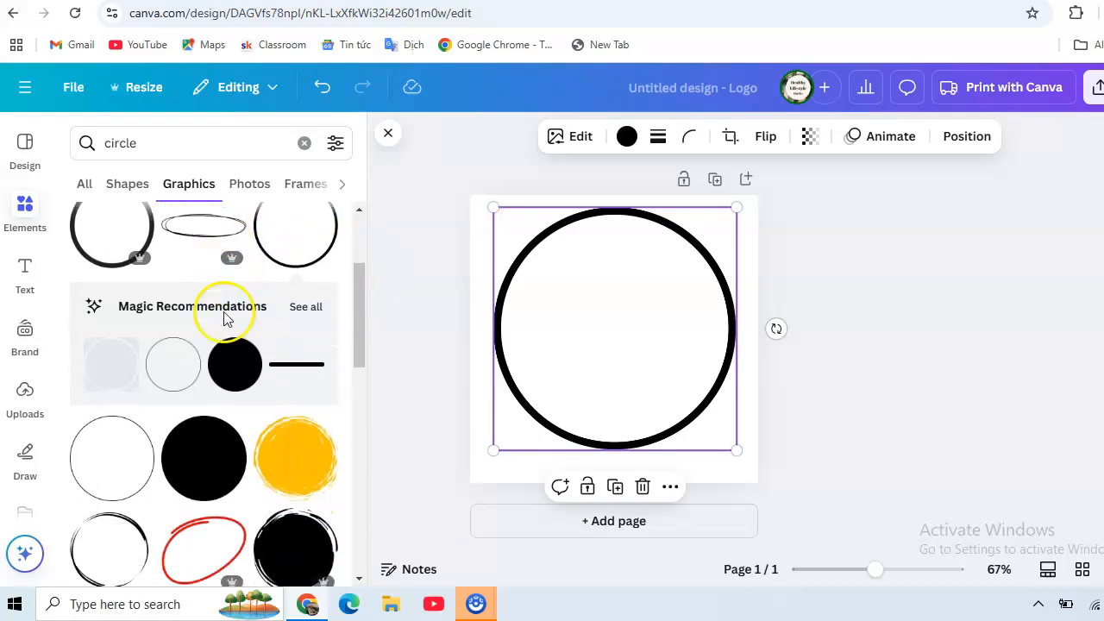
pyautogui.scroll(-2, 226, 319)
pyautogui.scroll(8, 226, 319)
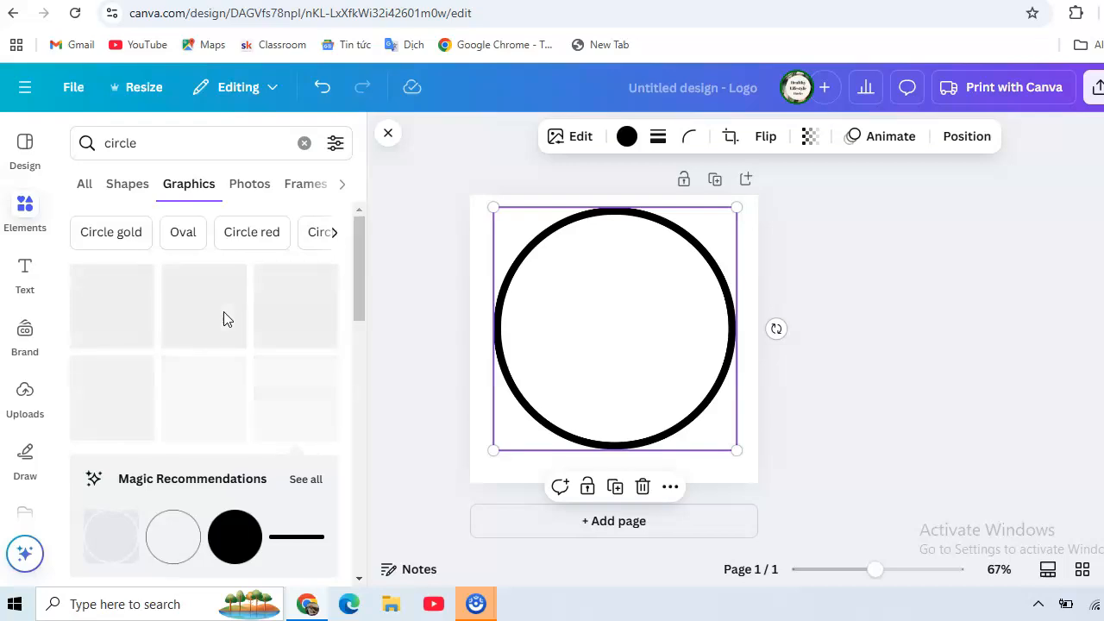
pyautogui.scroll(-5, 259, 302)
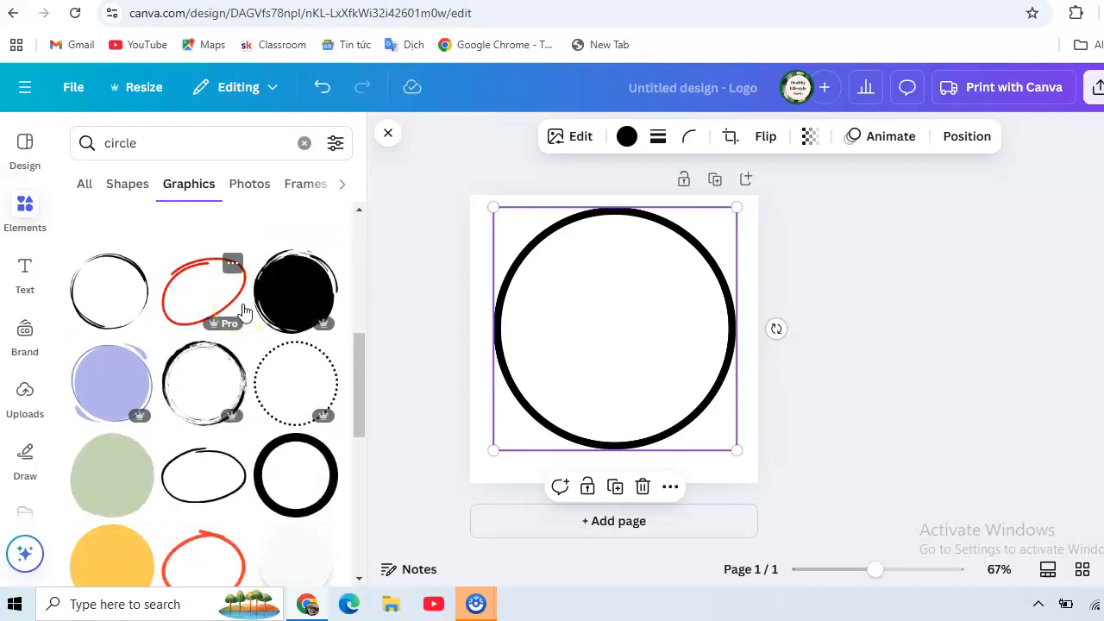
pyautogui.scroll(3, 243, 310)
pyautogui.scroll(-4, 243, 310)
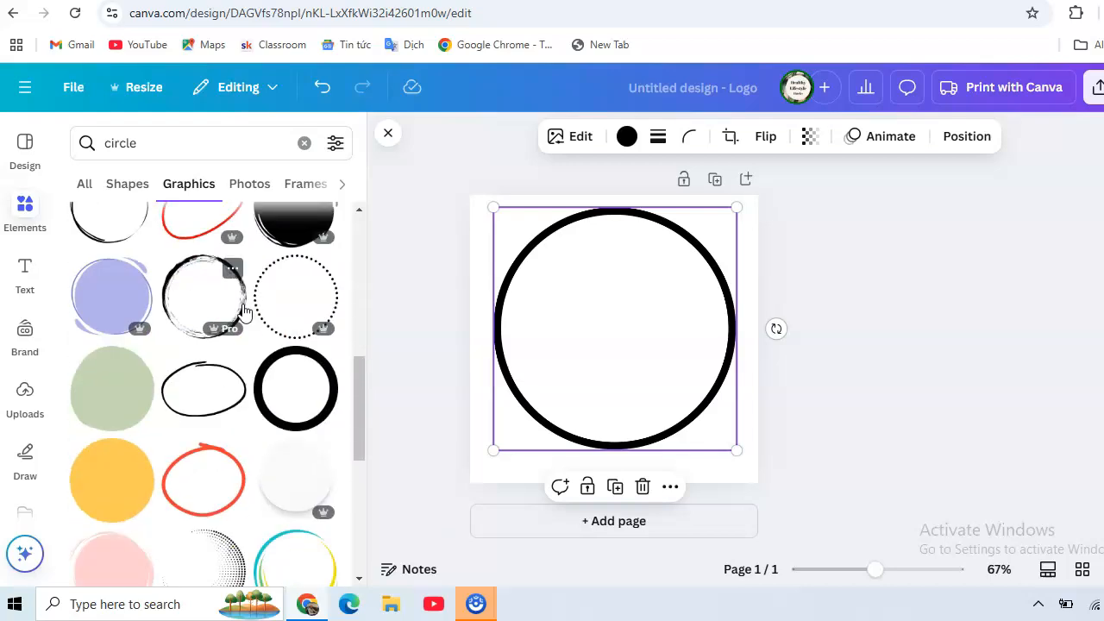
pyautogui.scroll(4, 243, 310)
pyautogui.click(237, 304)
# Recolor the solid inner circle to the default green (#7ed957)
pyautogui.click(606, 136)
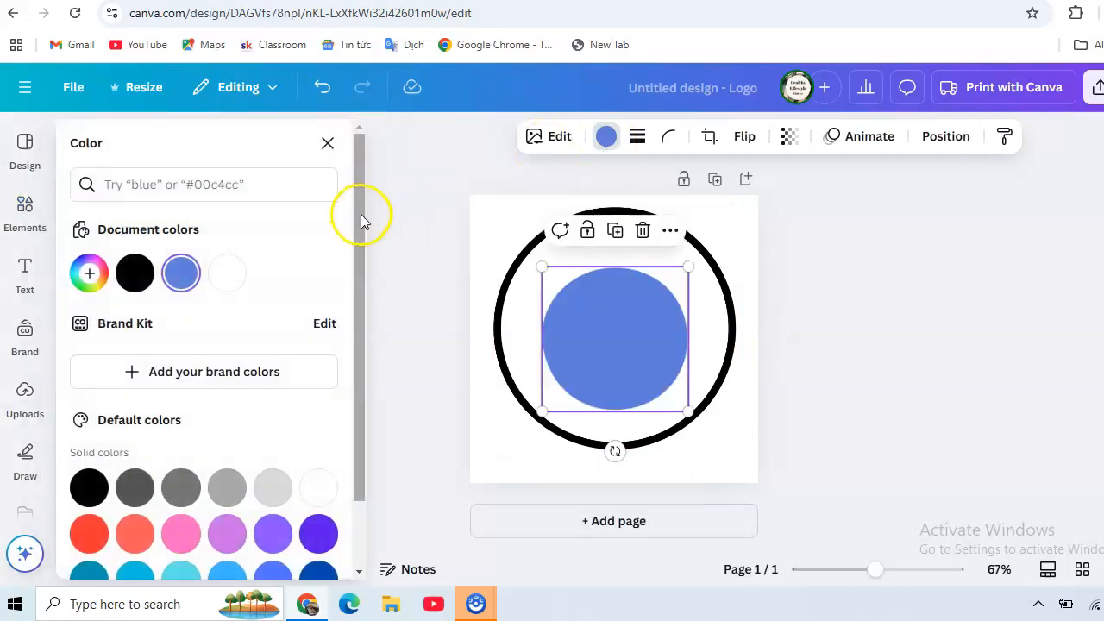
pyautogui.scroll(-2, 362, 231)
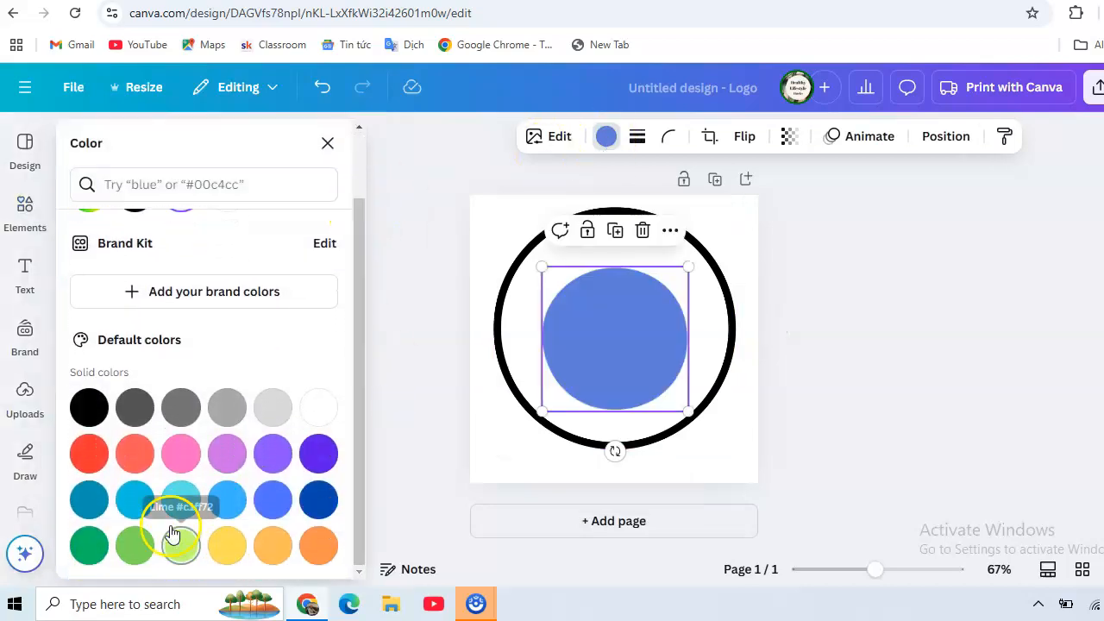
pyautogui.click(134, 545)
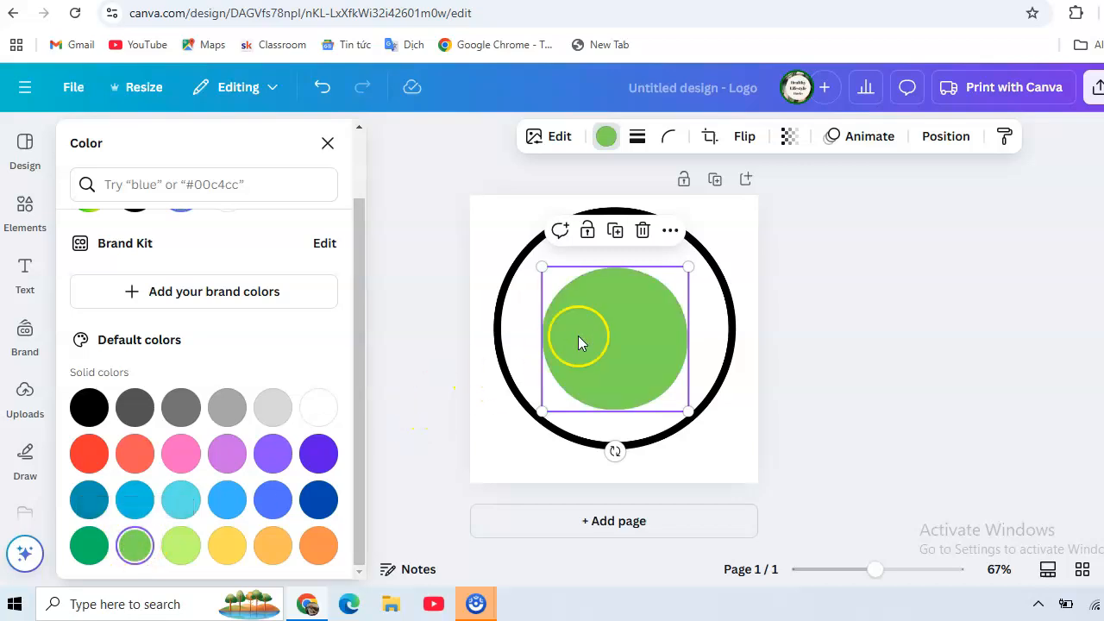
# Recolor the outer ring with the document green #7ed957 and move the solid circle up to the ring's centre
pyautogui.click(522, 258)
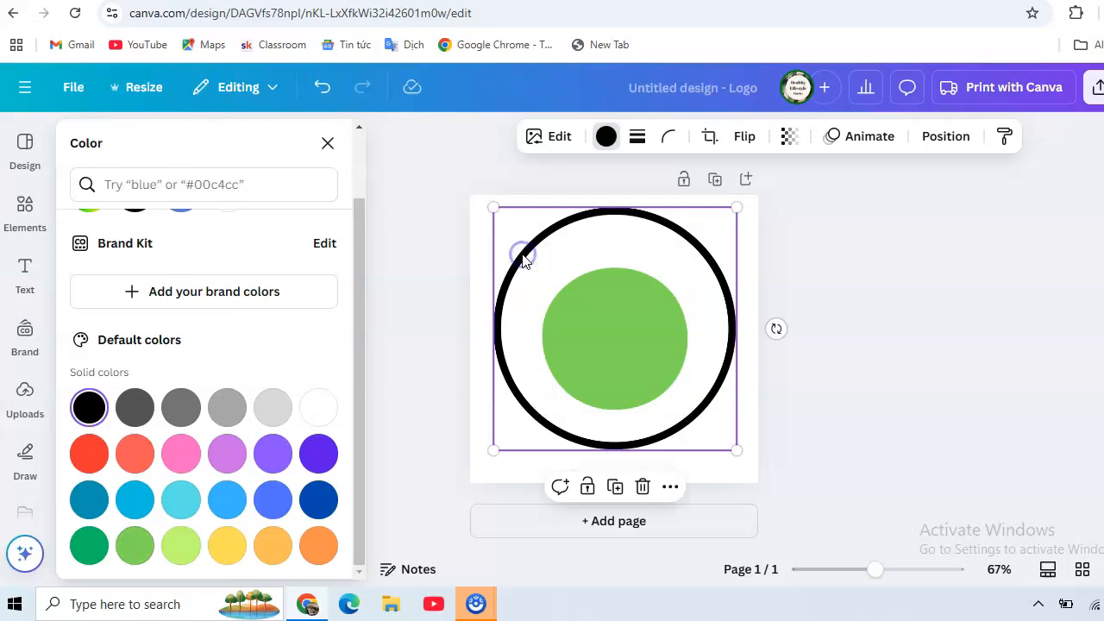
pyautogui.click(607, 139)
pyautogui.moveTo(360, 457); pyautogui.dragTo(353, 230)
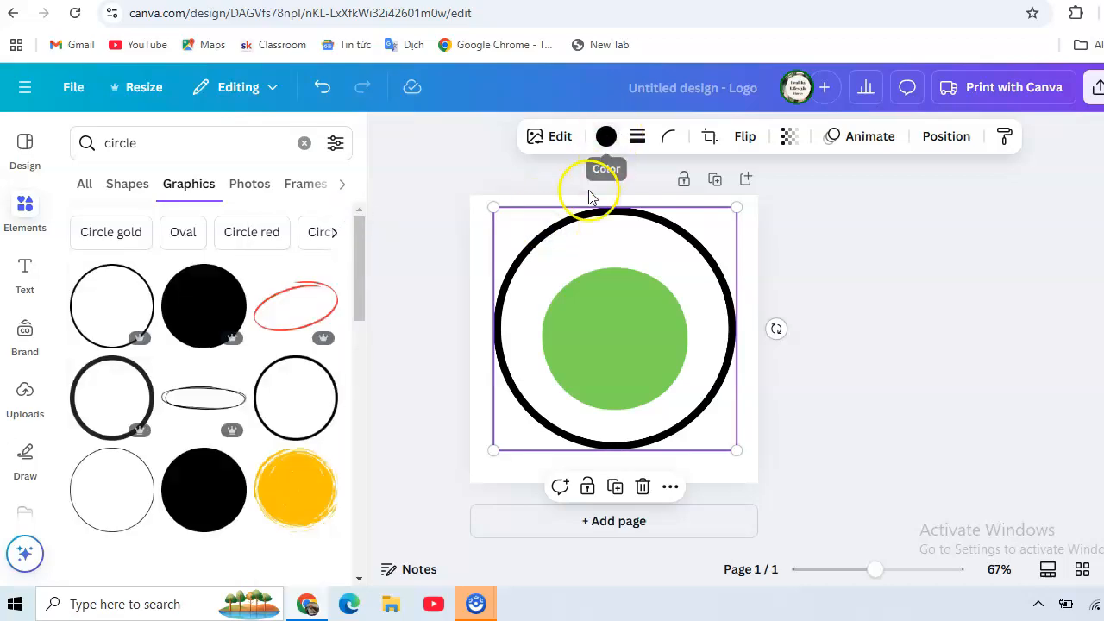
pyautogui.click(611, 138)
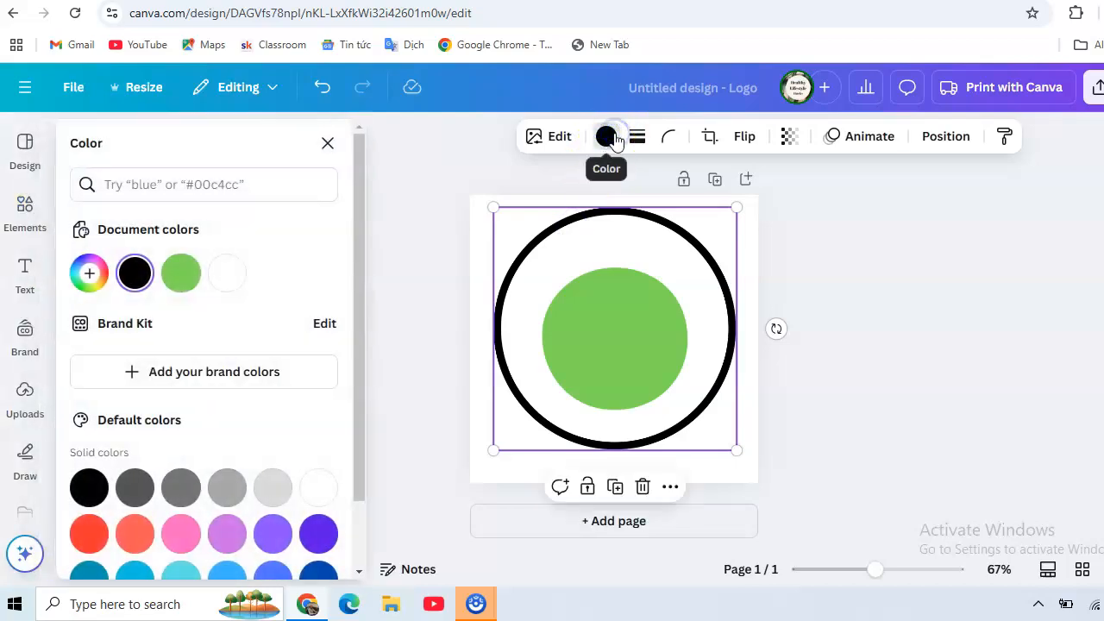
pyautogui.click(184, 272)
pyautogui.click(615, 346)
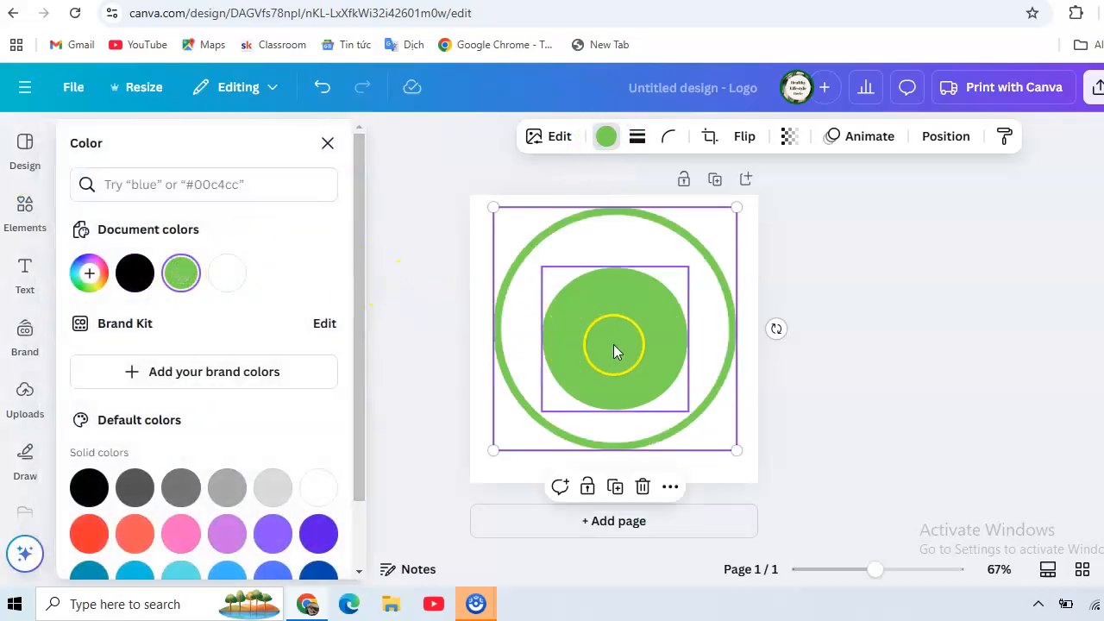
pyautogui.moveTo(613, 344); pyautogui.dragTo(614, 336)
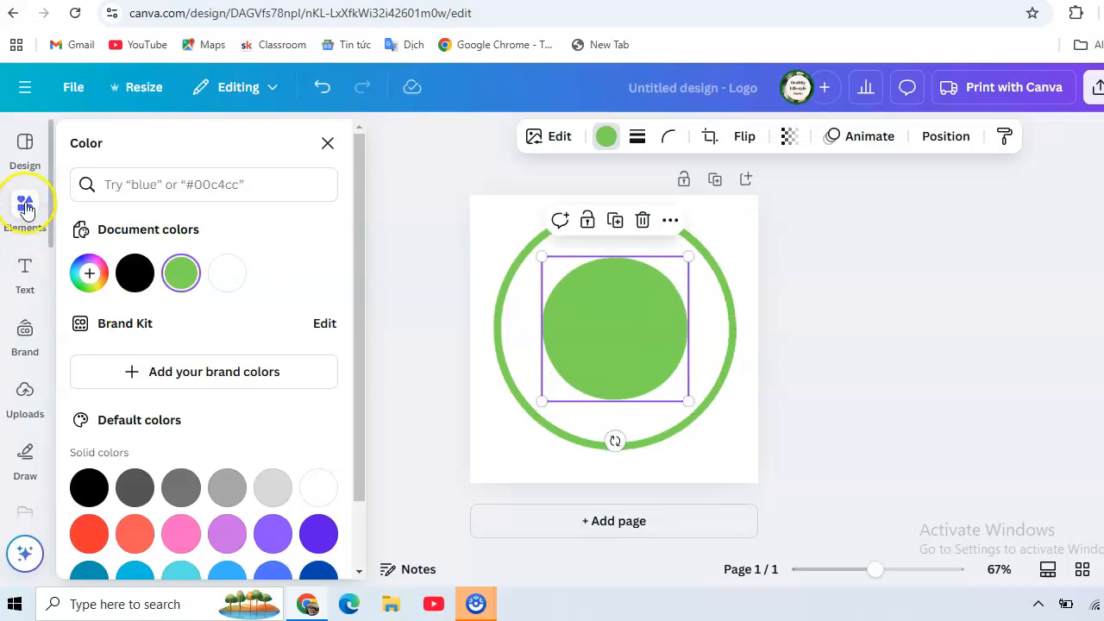
# Add a heading text to the page reading "Round logo"
pyautogui.click(25, 285)
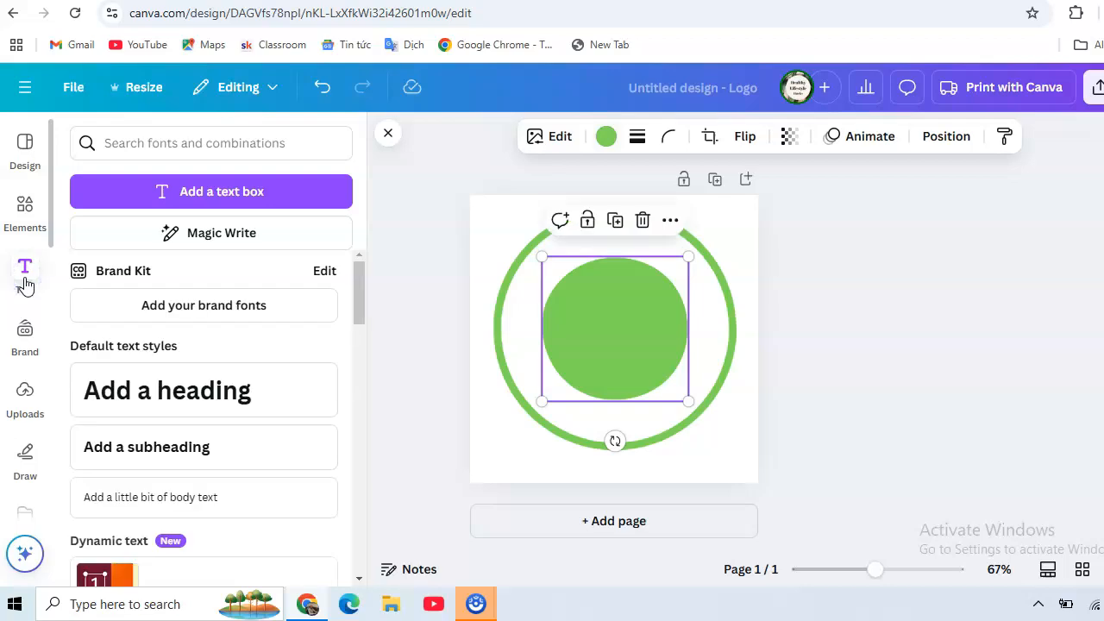
pyautogui.click(175, 389)
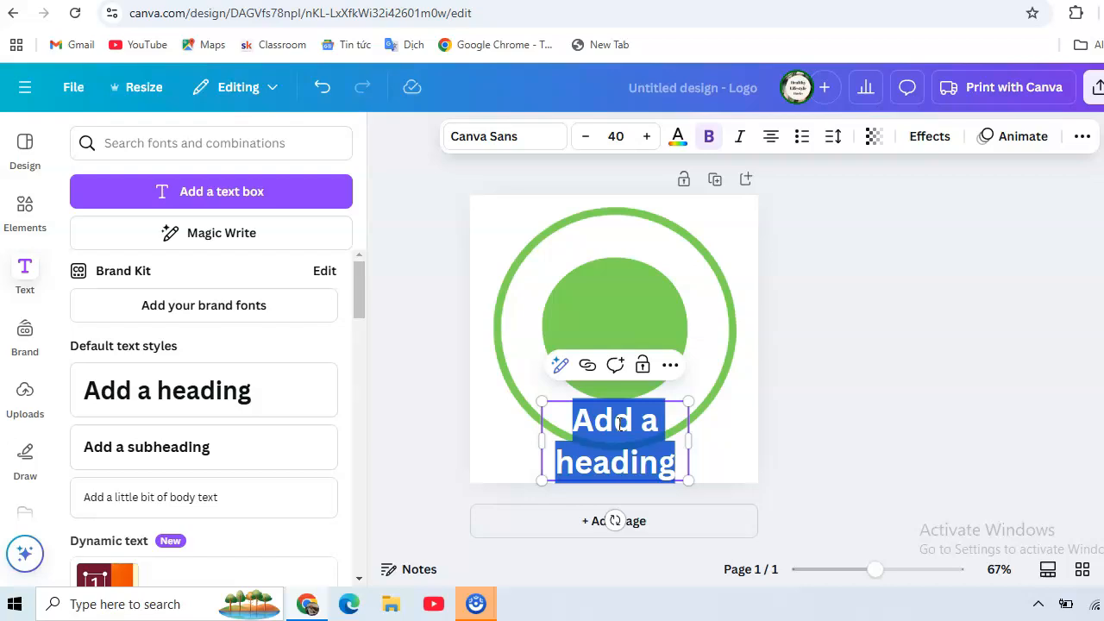
pyautogui.write('R')
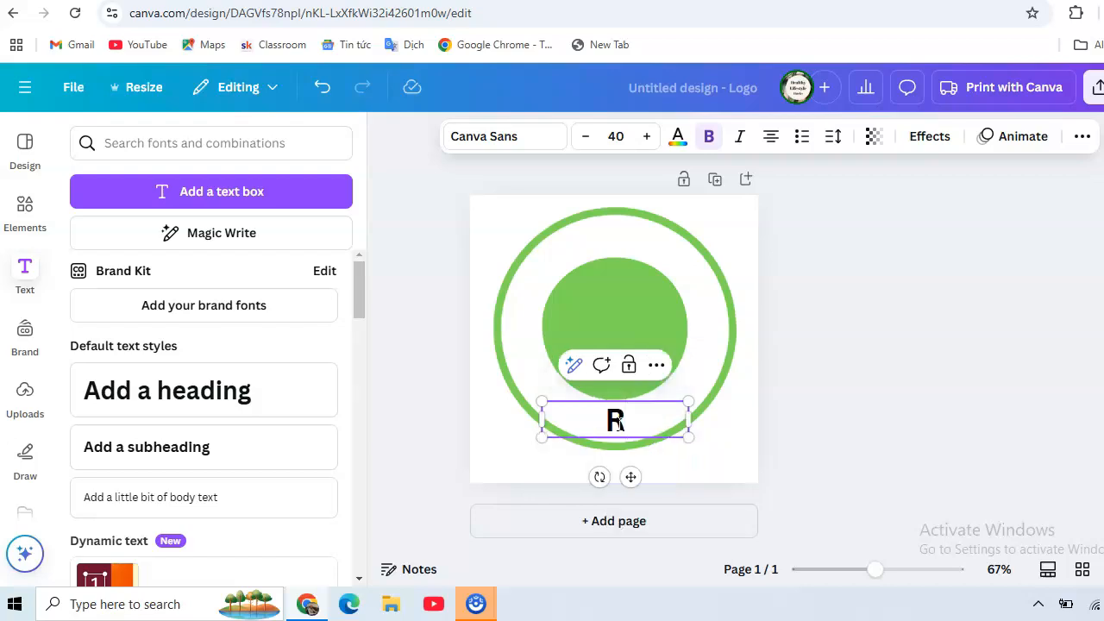
pyautogui.write('ound logo')
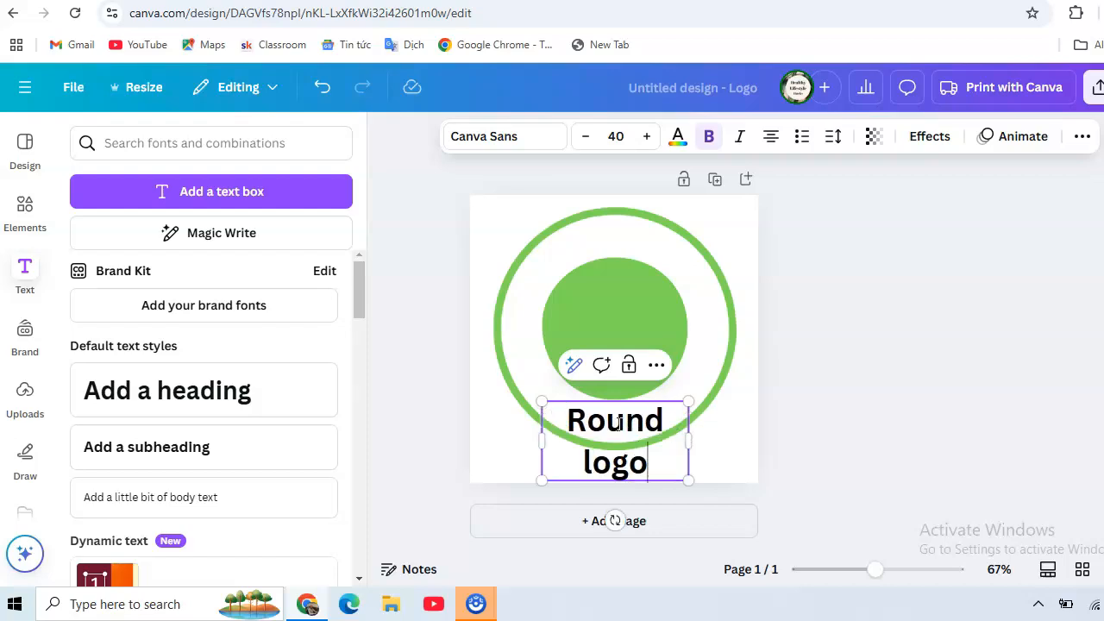
pyautogui.click(606, 336)
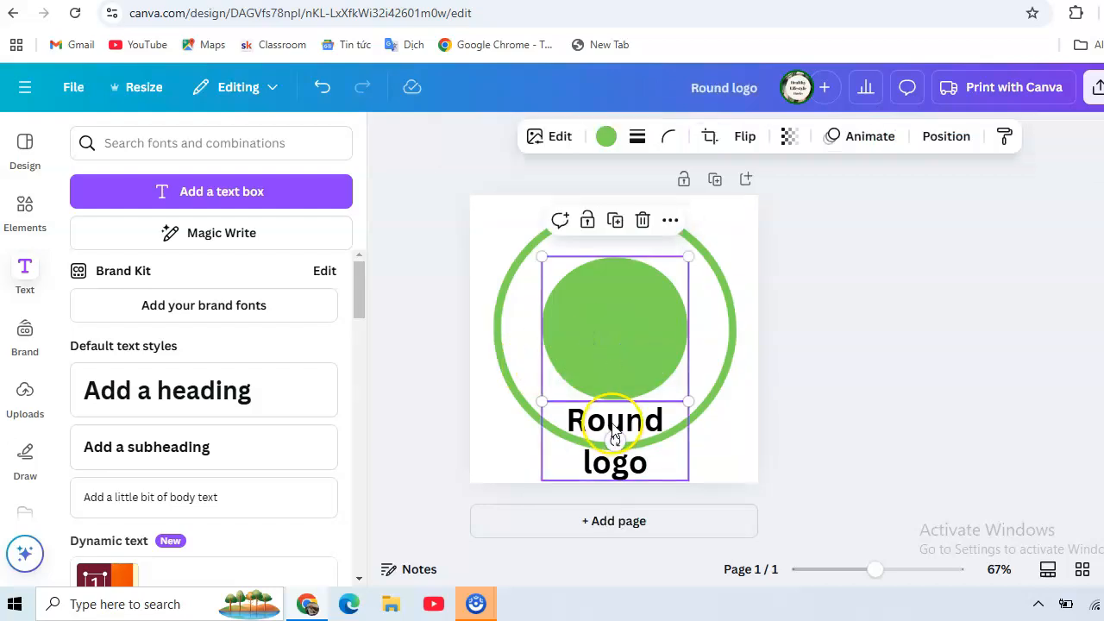
# Place the heading on a single line above the solid circle and enlarge the ring to the page's upper edge
pyautogui.moveTo(614, 433); pyautogui.dragTo(601, 220)
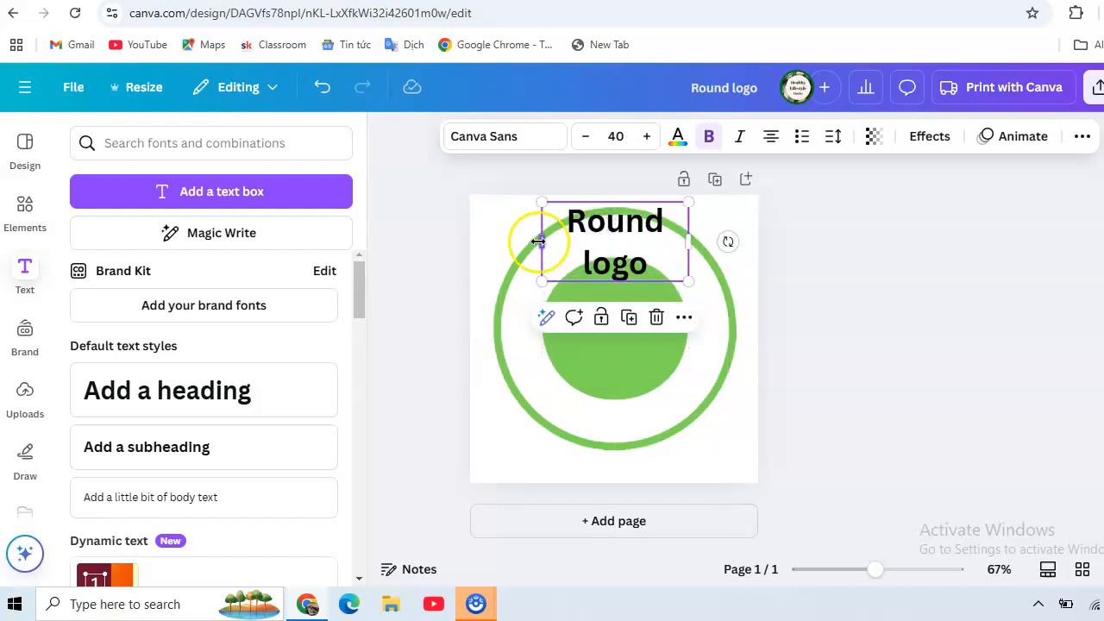
pyautogui.moveTo(521, 241); pyautogui.dragTo(509, 238)
pyautogui.moveTo(576, 222)
pyautogui.mouseDown()
pyautogui.moveTo(609, 237)
pyautogui.moveTo(594, 229)
pyautogui.mouseUp()
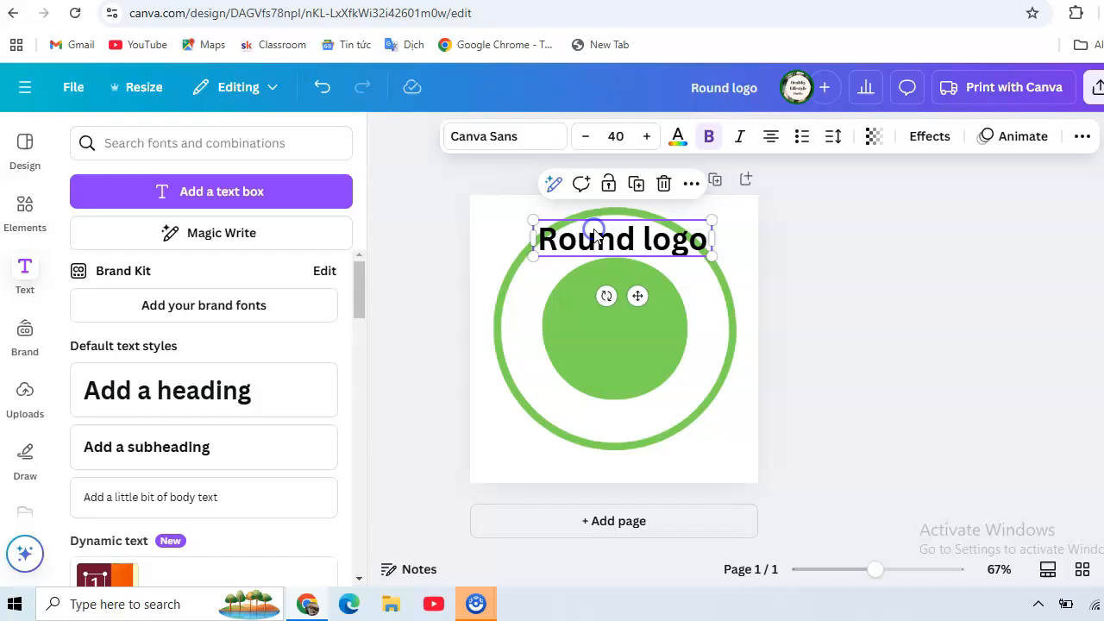
pyautogui.click(504, 286)
pyautogui.moveTo(495, 209); pyautogui.dragTo(482, 205)
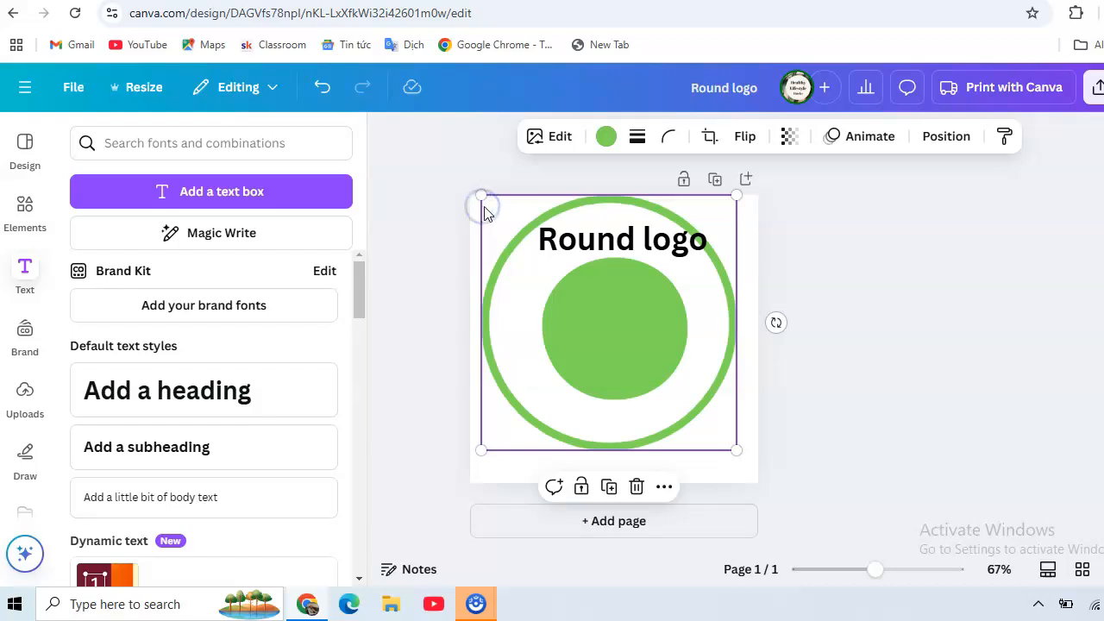
# Nudge the "Round logo" heading toward the ring's vertical centre line and apply the Curve shape effect to it
pyautogui.click(592, 248)
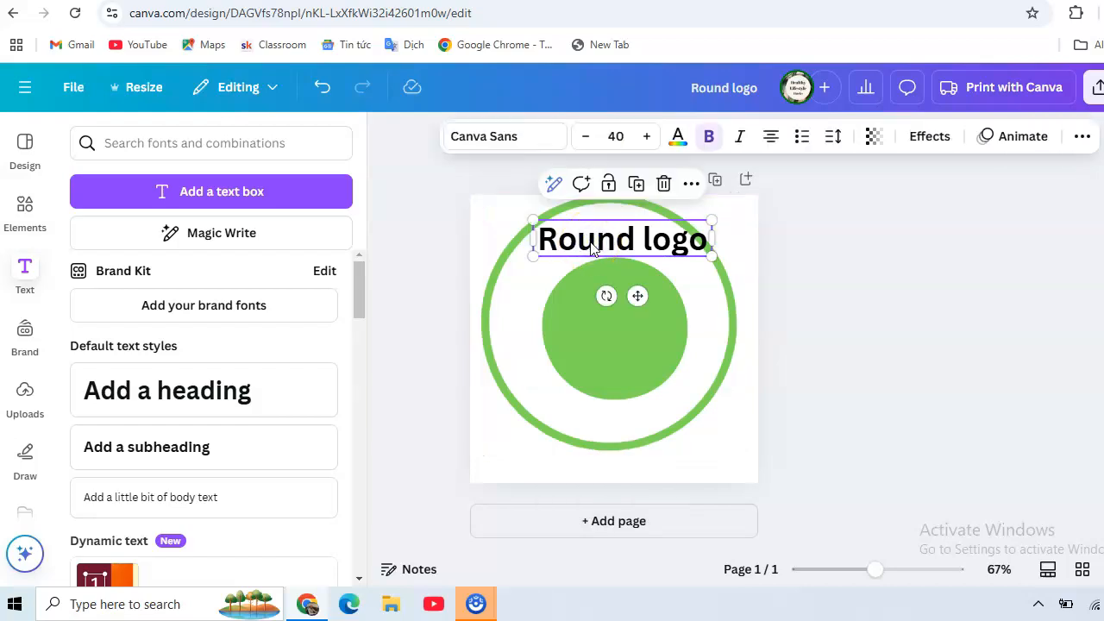
pyautogui.moveTo(591, 247); pyautogui.dragTo(585, 248)
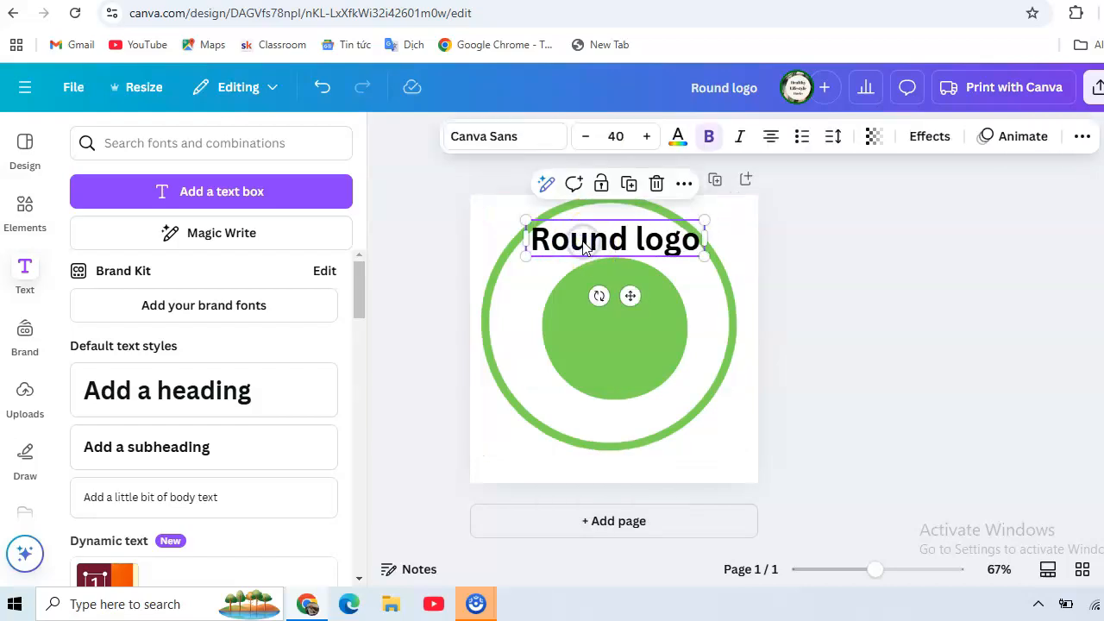
pyautogui.click(930, 138)
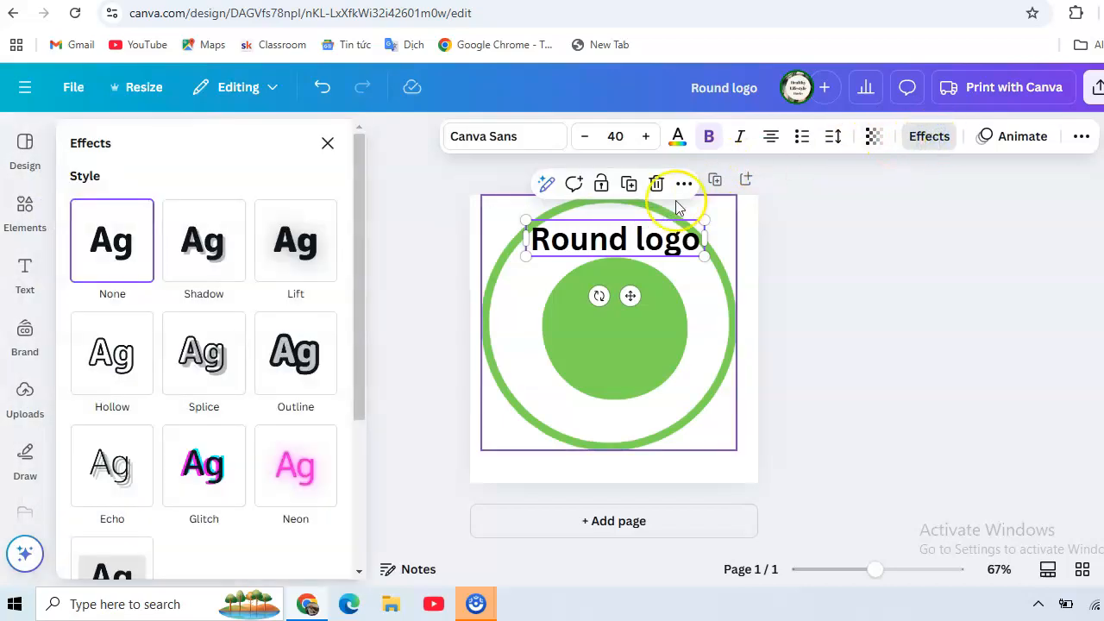
pyautogui.moveTo(357, 207); pyautogui.dragTo(365, 418)
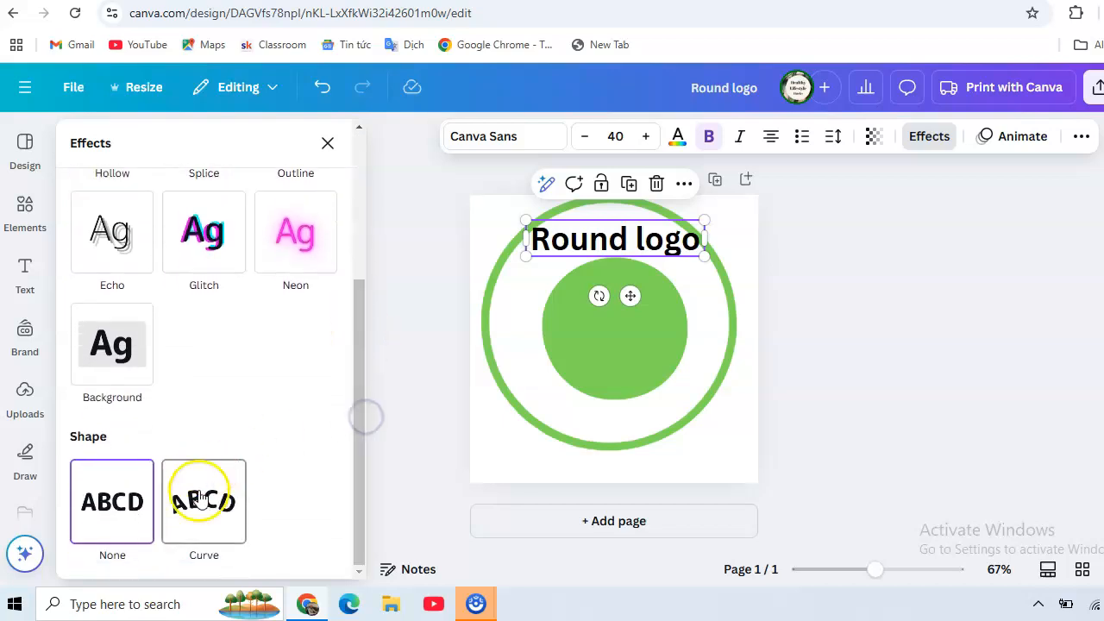
pyautogui.click(198, 520)
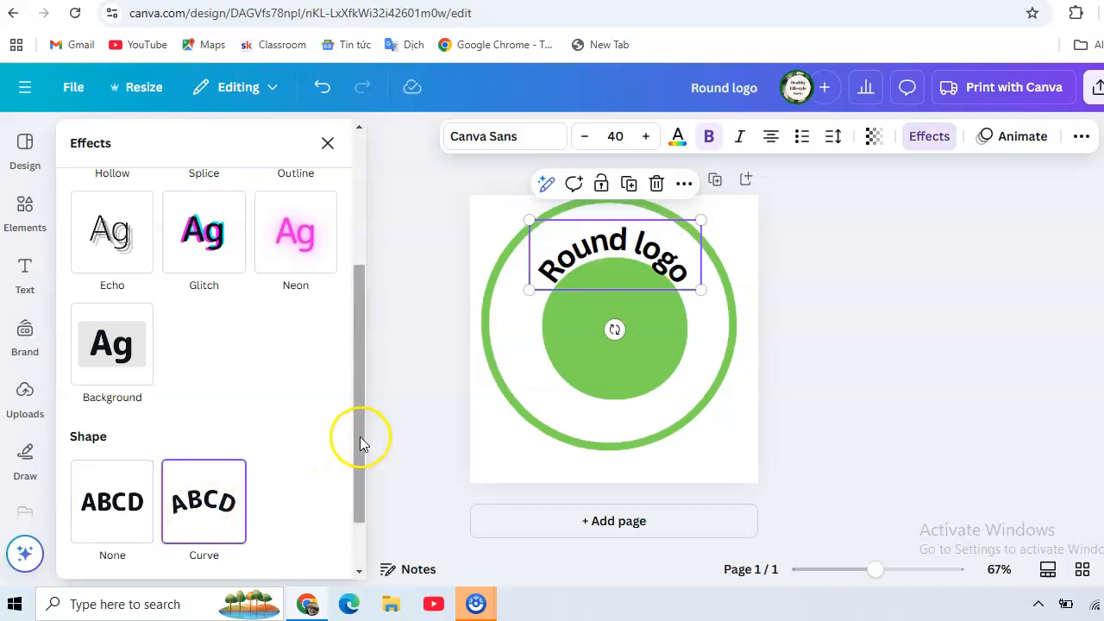
pyautogui.scroll(-1, 356, 439)
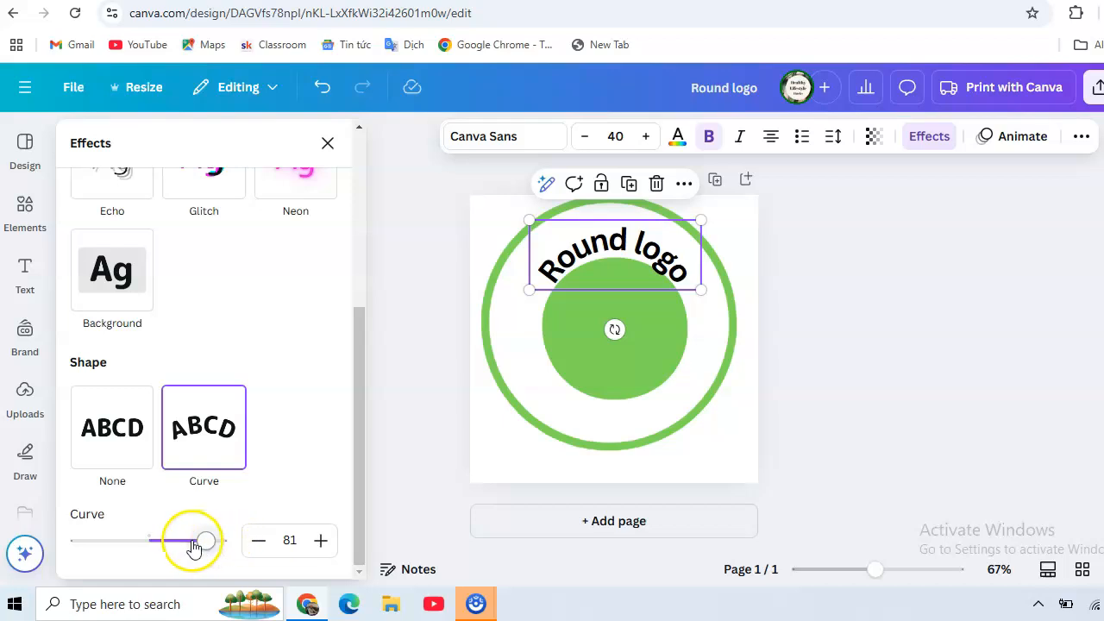
# Set the "Round logo" heading's curve to 80 and move it up between the ring and the solid circle
pyautogui.moveTo(204, 546)
pyautogui.mouseDown()
pyautogui.moveTo(218, 547)
pyautogui.moveTo(204, 547)
pyautogui.mouseUp()
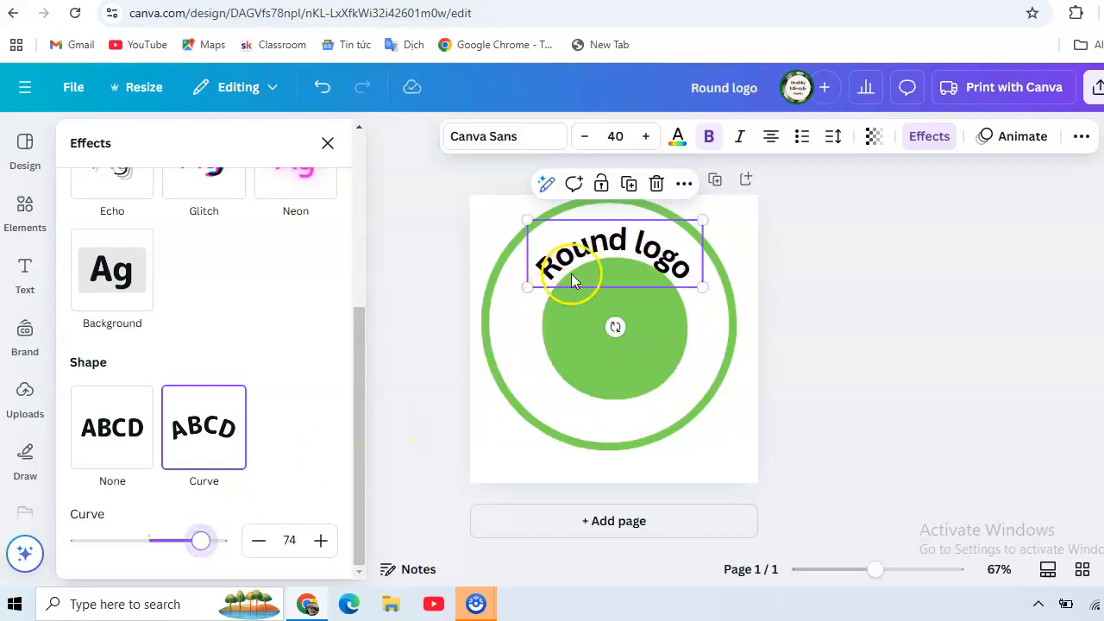
pyautogui.moveTo(589, 244); pyautogui.dragTo(591, 237)
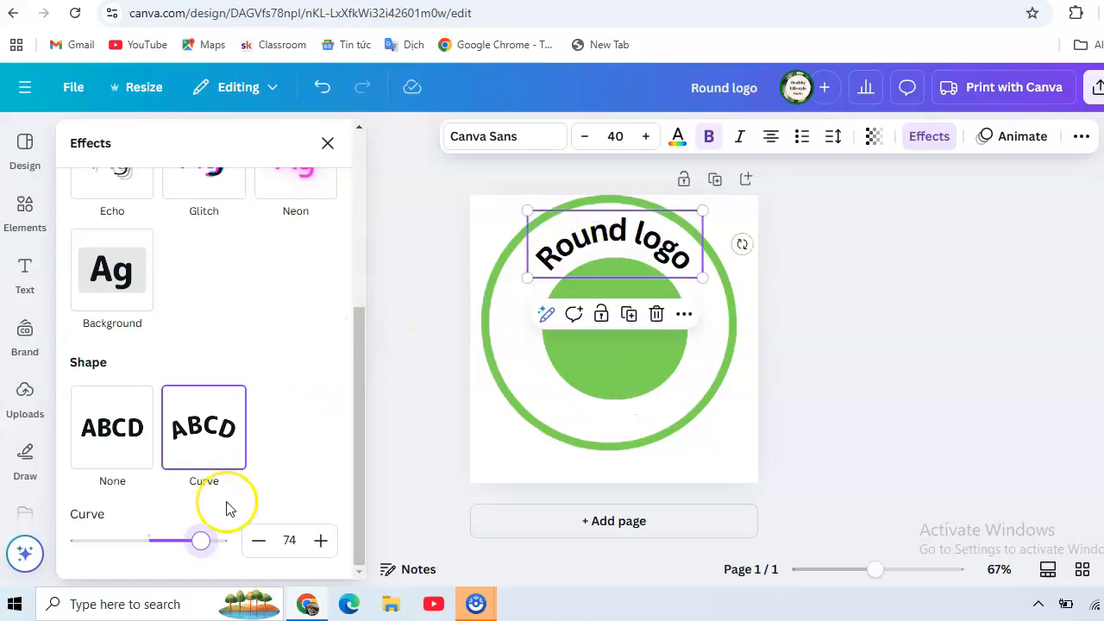
pyautogui.moveTo(201, 540); pyautogui.dragTo(207, 546)
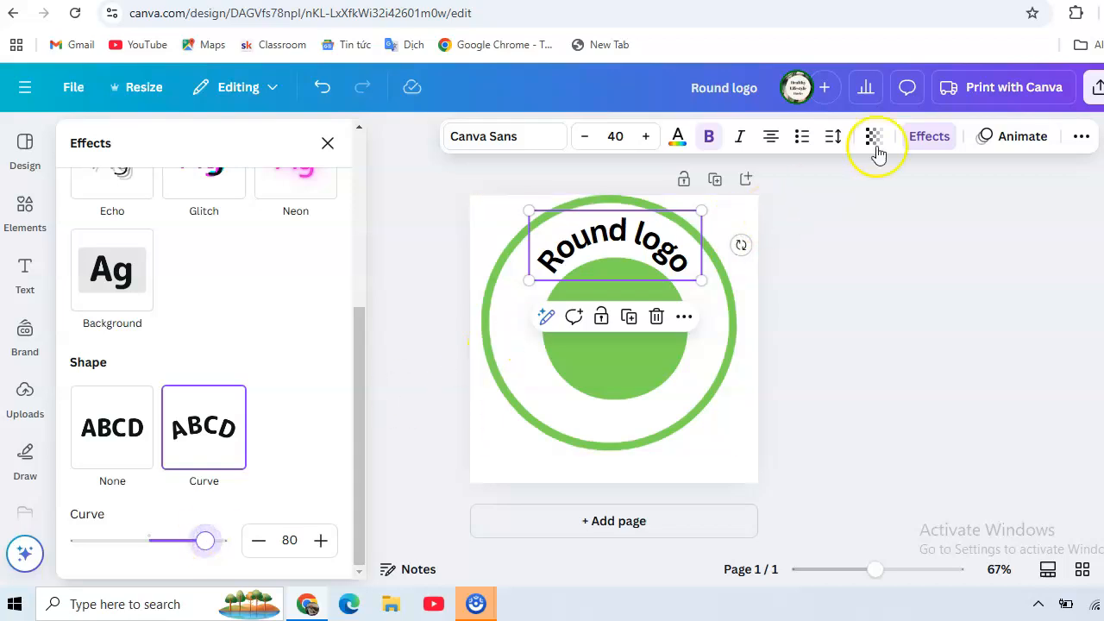
# Set the letter spacing of the curved "Round logo" heading to 195
pyautogui.click(830, 143)
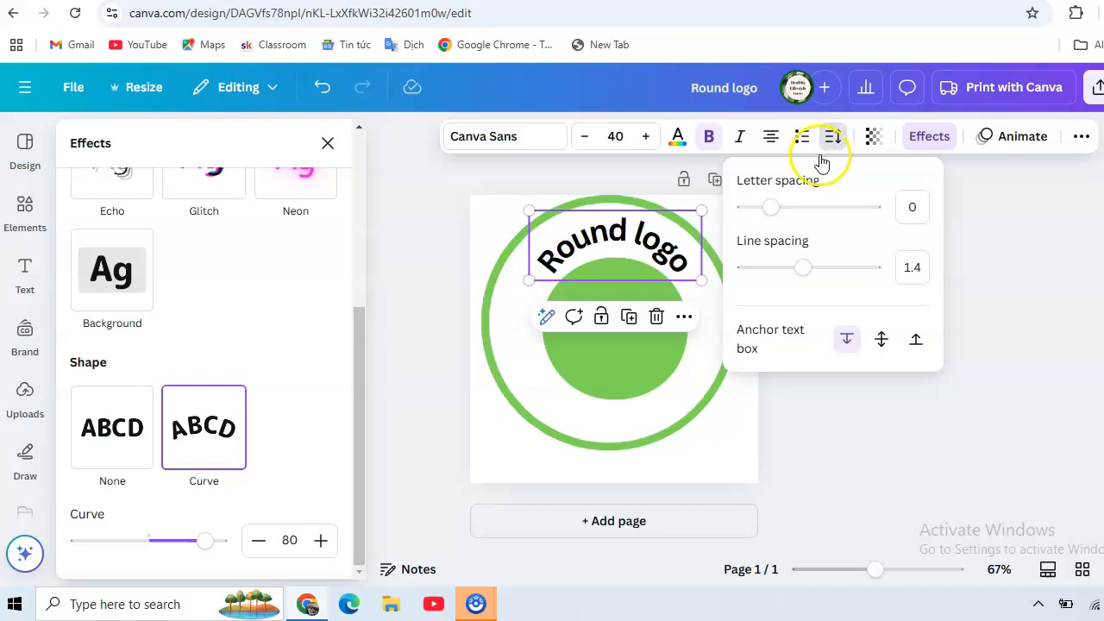
pyautogui.moveTo(771, 210); pyautogui.dragTo(797, 210)
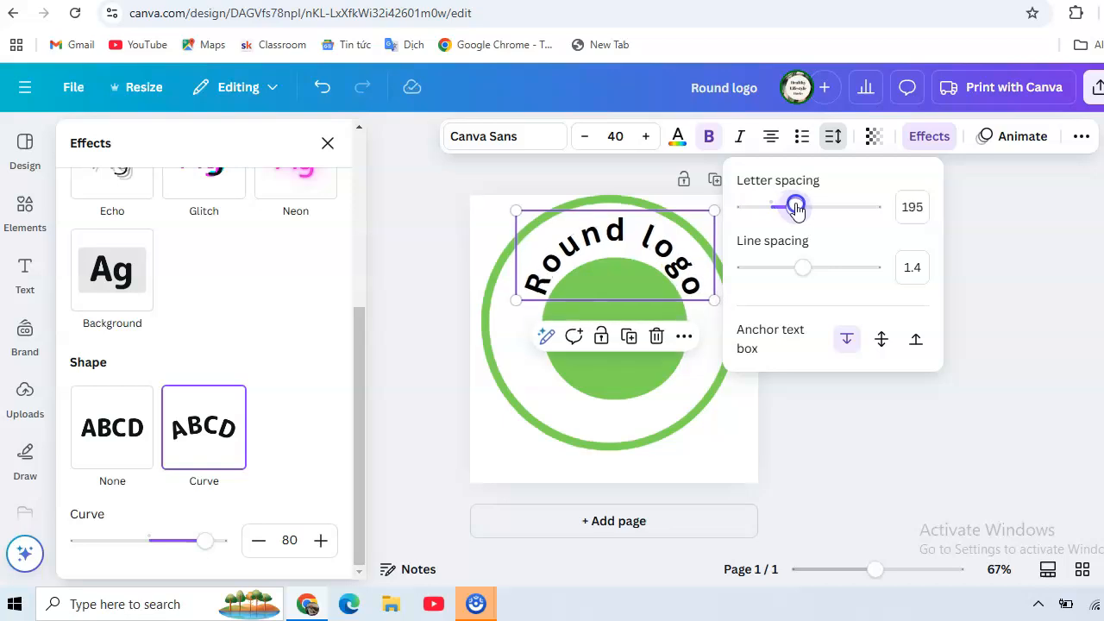
pyautogui.click(455, 212)
pyautogui.click(454, 211)
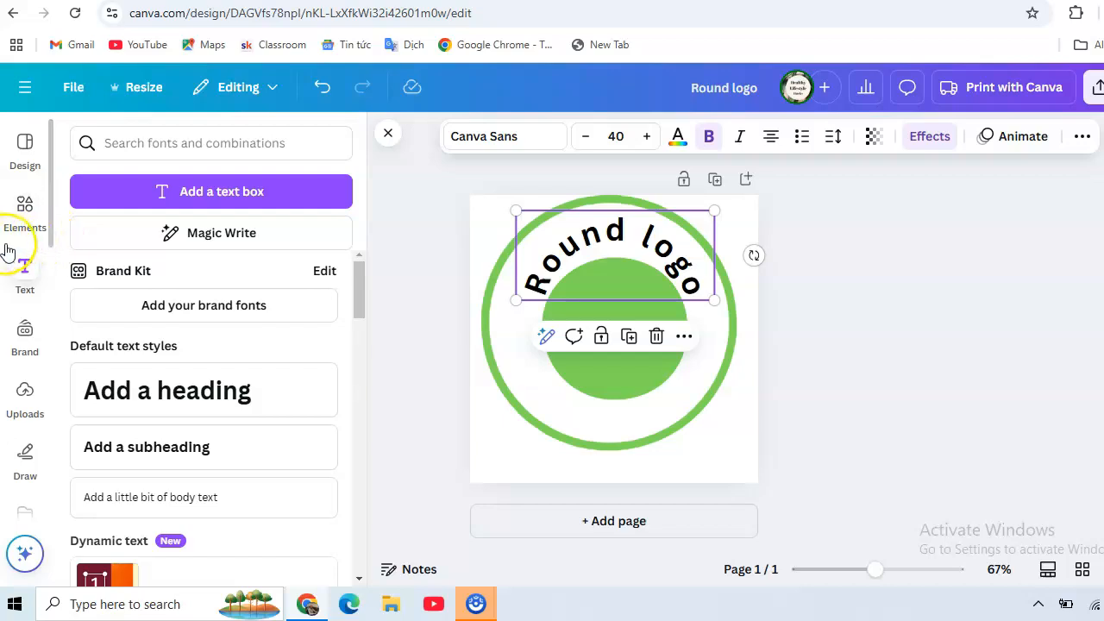
# Search the graphics elements for "star"
pyautogui.click(26, 207)
pyautogui.click(190, 143)
pyautogui.doubleClick(190, 144)
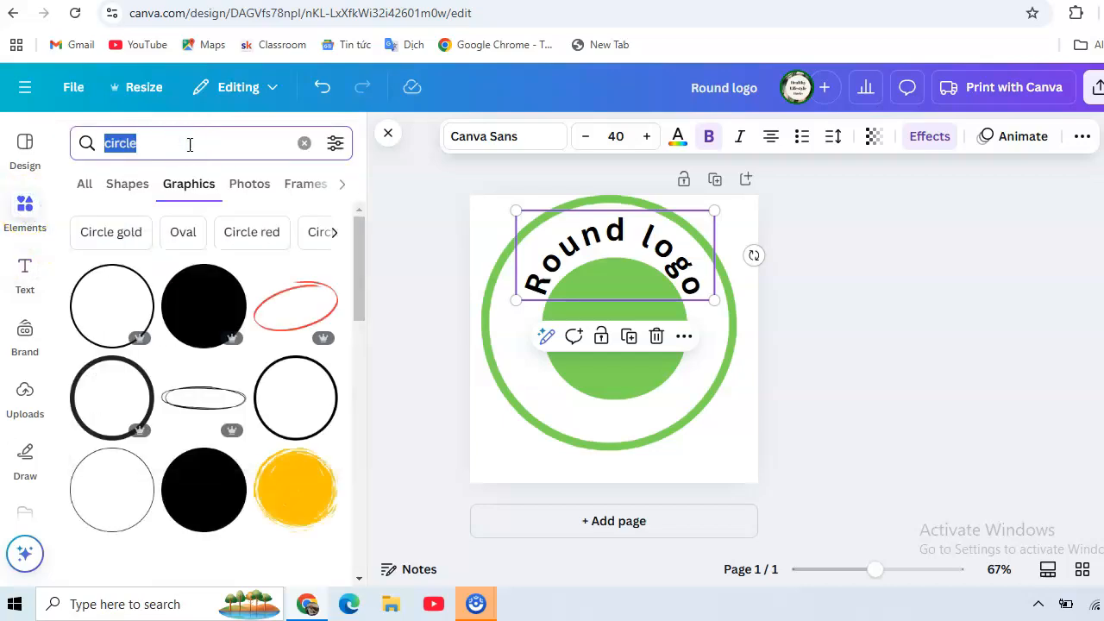
pyautogui.write('sta')
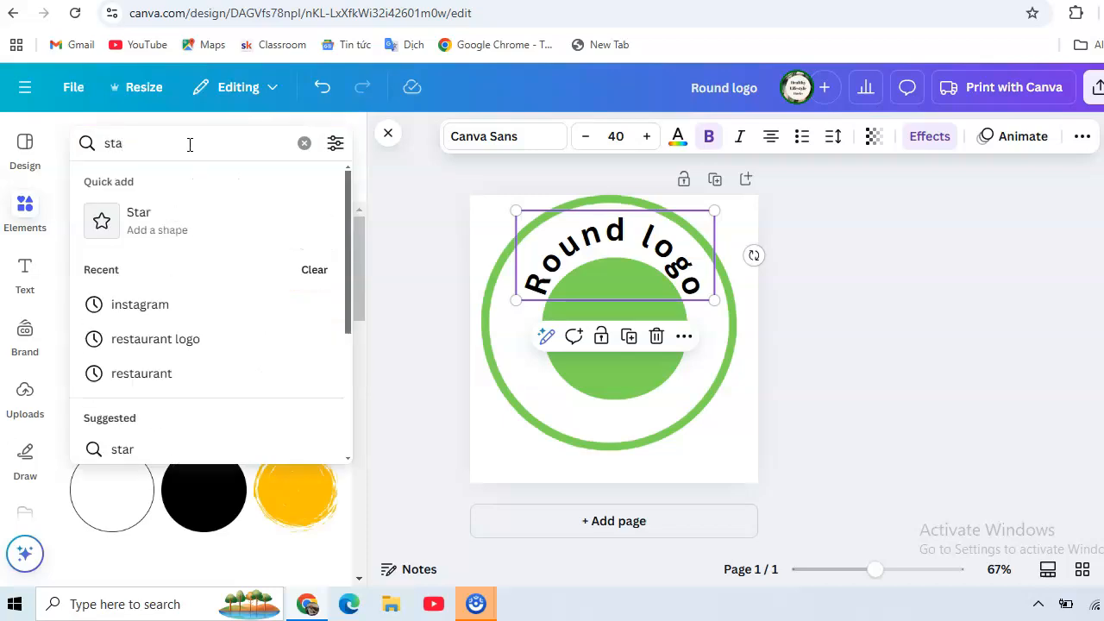
pyautogui.write('r')
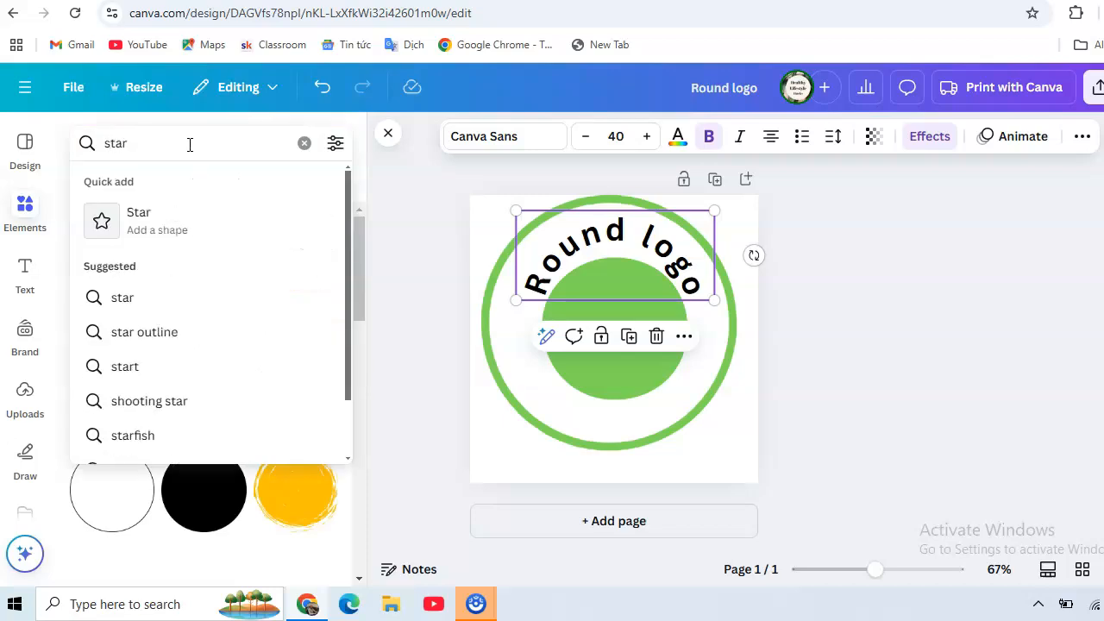
pyautogui.press('Return')
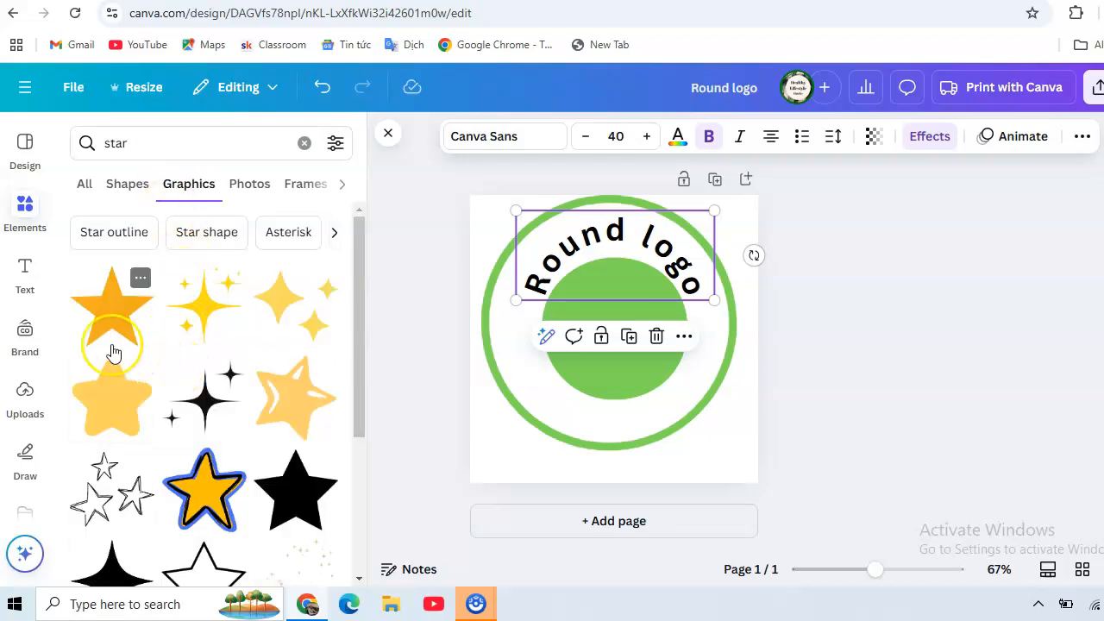
# Add the solid orange five-pointed star and shrink it into the gap between the ring and the solid circle's left side
pyautogui.scroll(-1, 113, 350)
pyautogui.scroll(1, 112, 352)
pyautogui.scroll(-1, 112, 352)
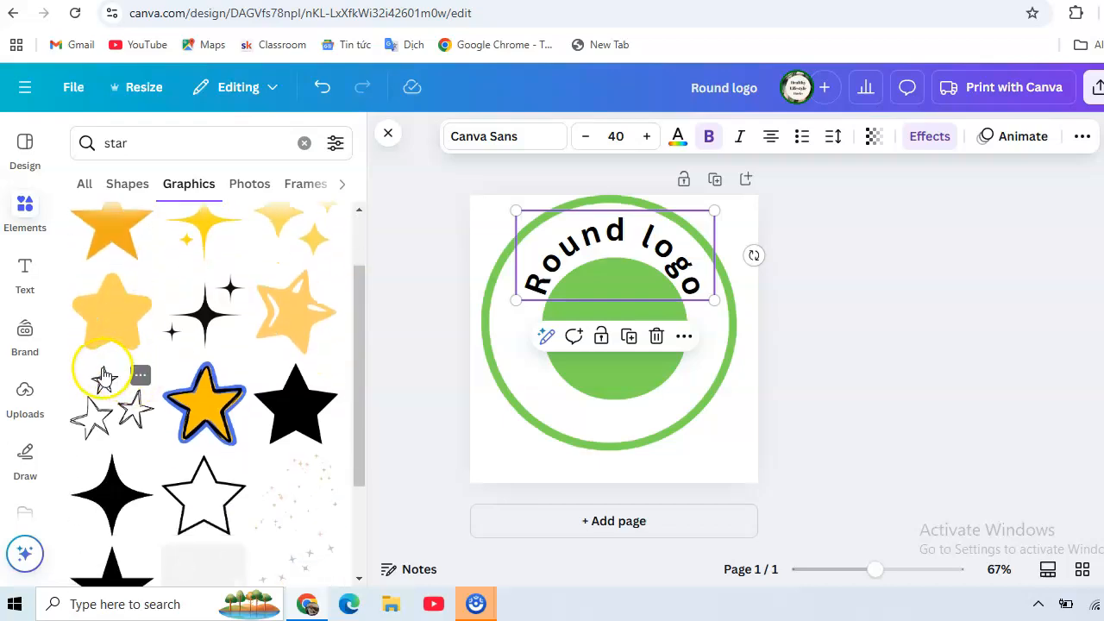
pyautogui.scroll(1, 103, 377)
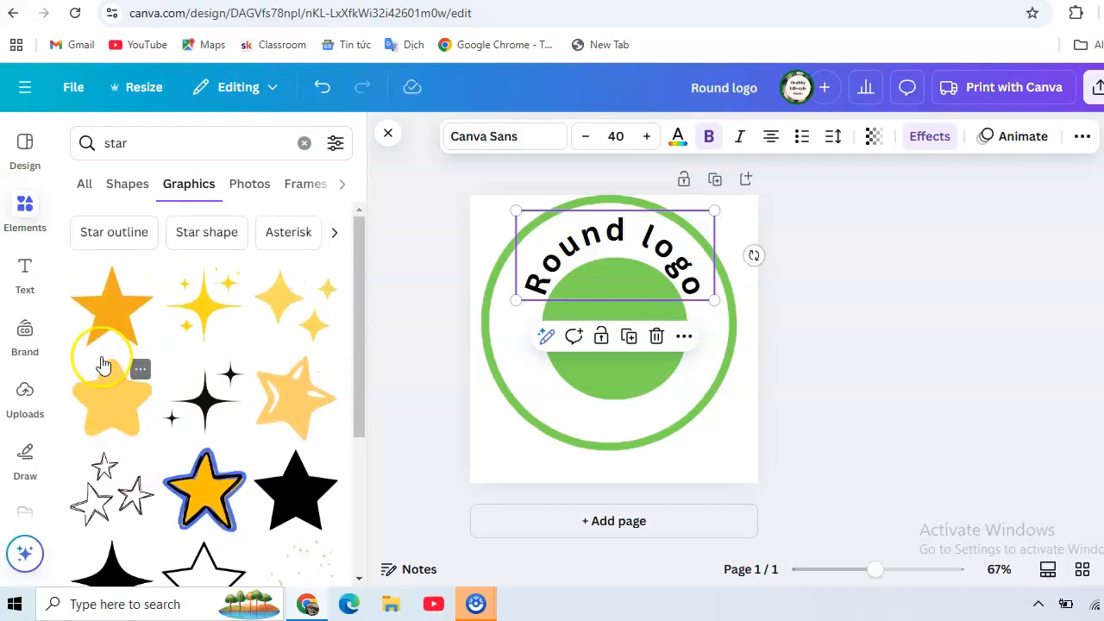
pyautogui.click(92, 308)
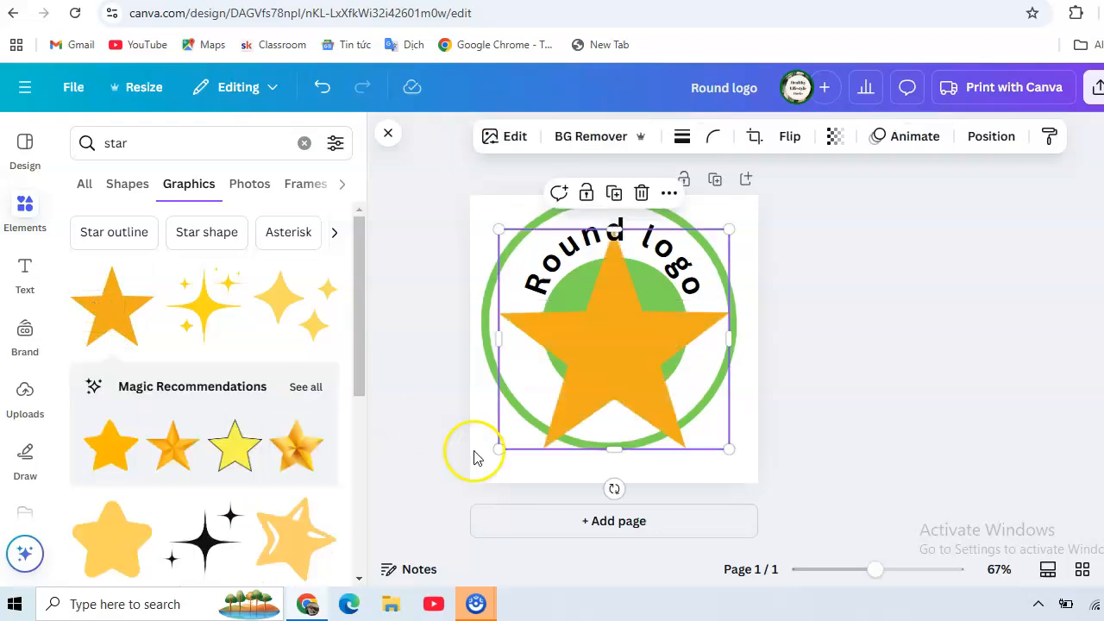
pyautogui.moveTo(500, 445); pyautogui.dragTo(531, 326)
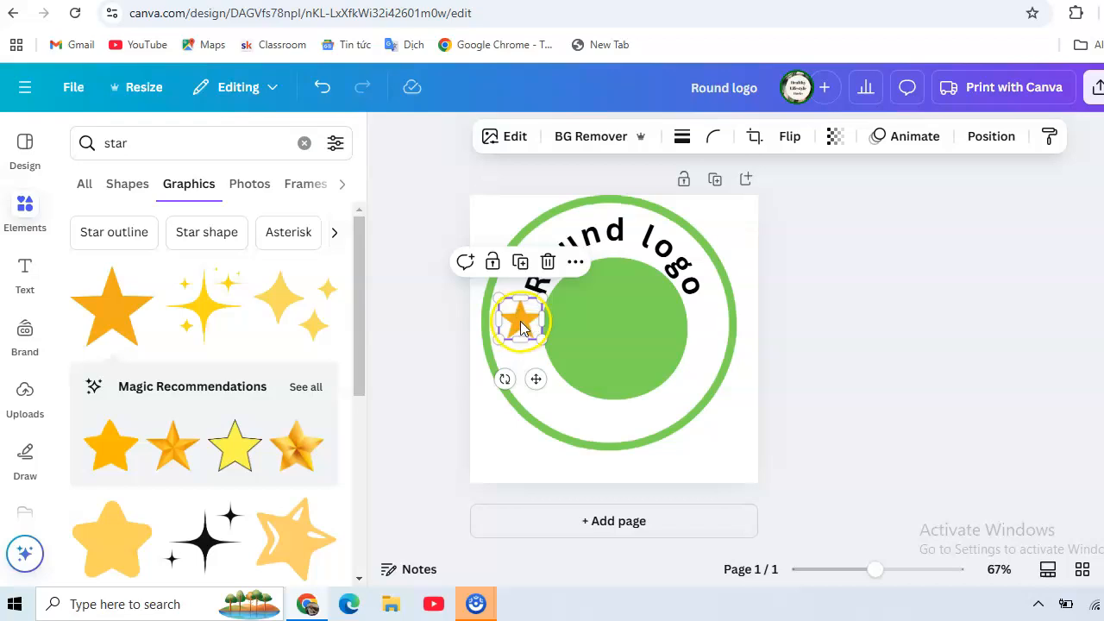
# Duplicate the small star and fit the copy into the gap between the solid circle's right side and the ring
pyautogui.rightClick(520, 326)
pyautogui.moveTo(522, 328)
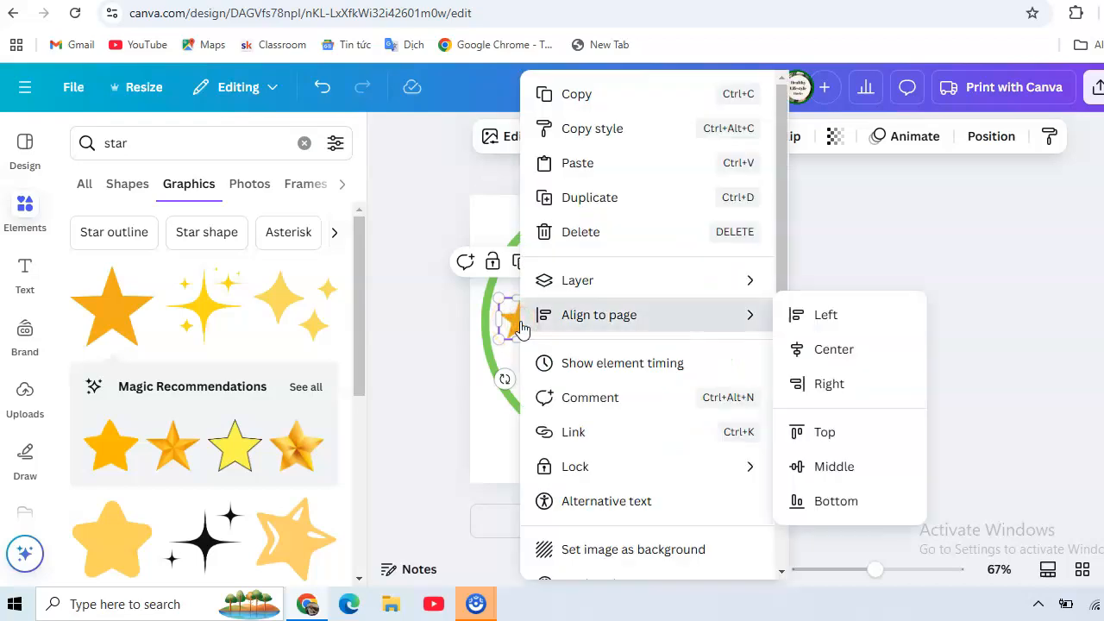
pyautogui.click(569, 198)
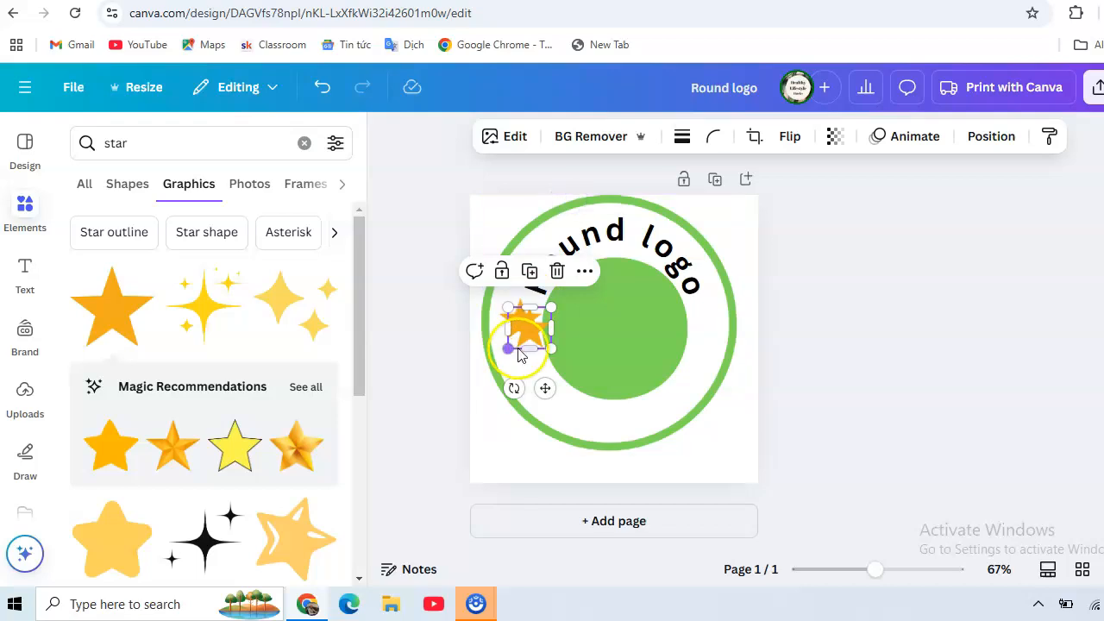
pyautogui.moveTo(528, 349); pyautogui.dragTo(655, 390)
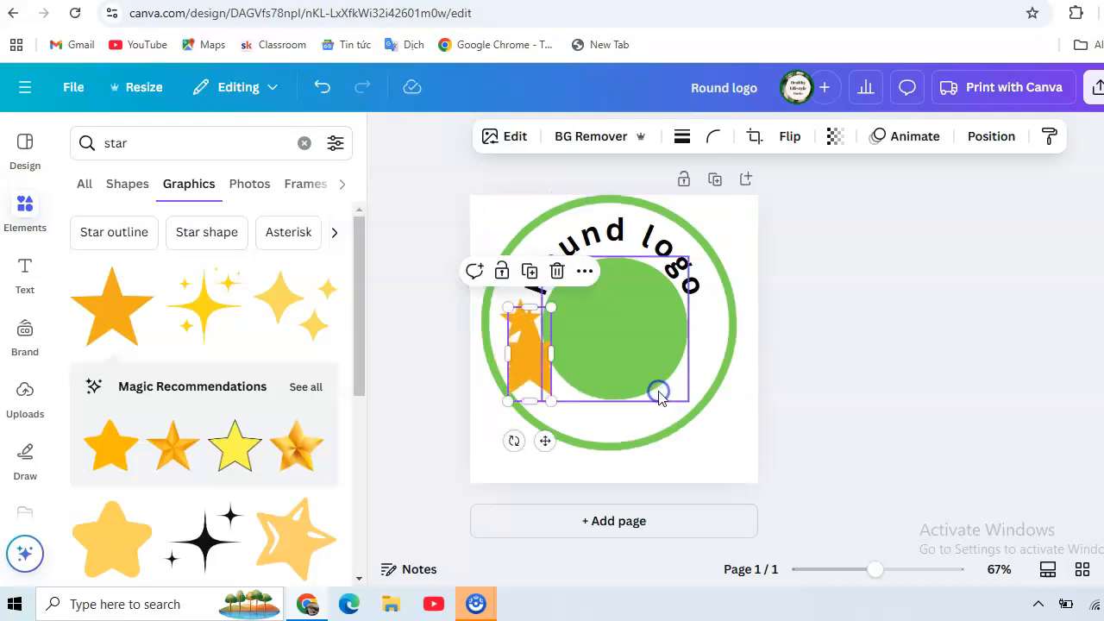
pyautogui.moveTo(511, 403); pyautogui.dragTo(711, 316)
pyautogui.click(545, 344)
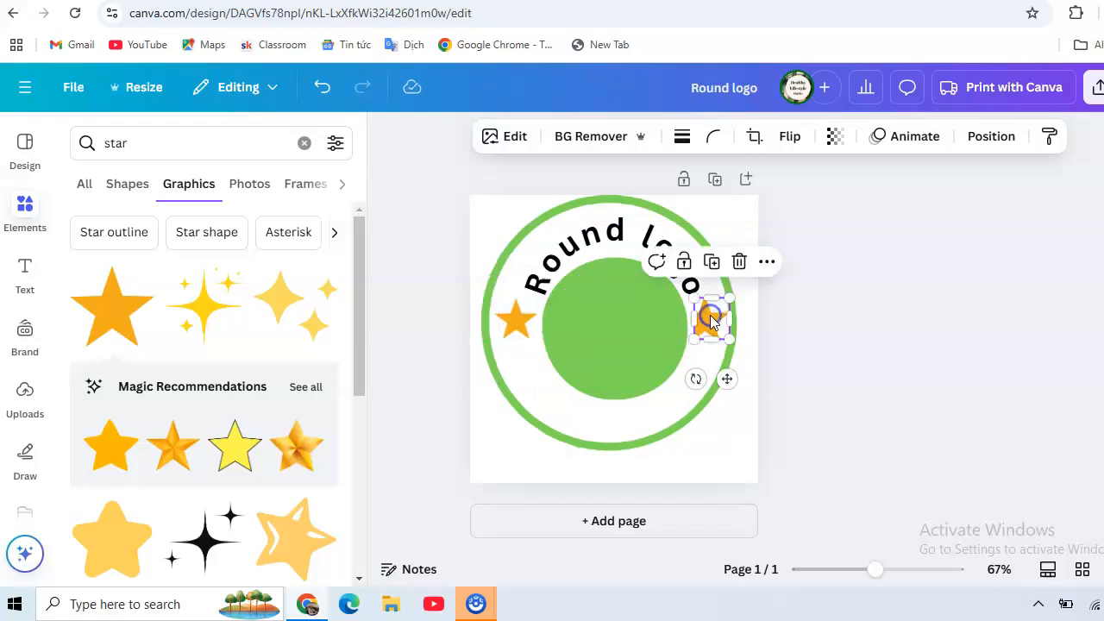
# Nudge the left star slightly toward the solid circle to even out its position in the gap
pyautogui.click(520, 319)
pyautogui.moveTo(520, 319); pyautogui.dragTo(525, 317)
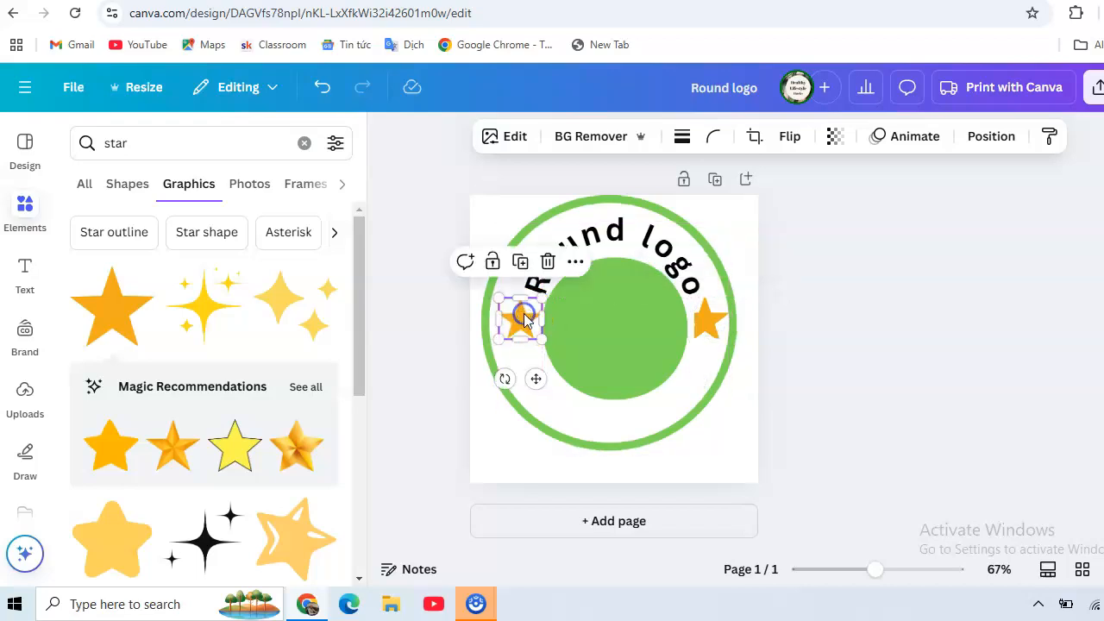
pyautogui.click(712, 319)
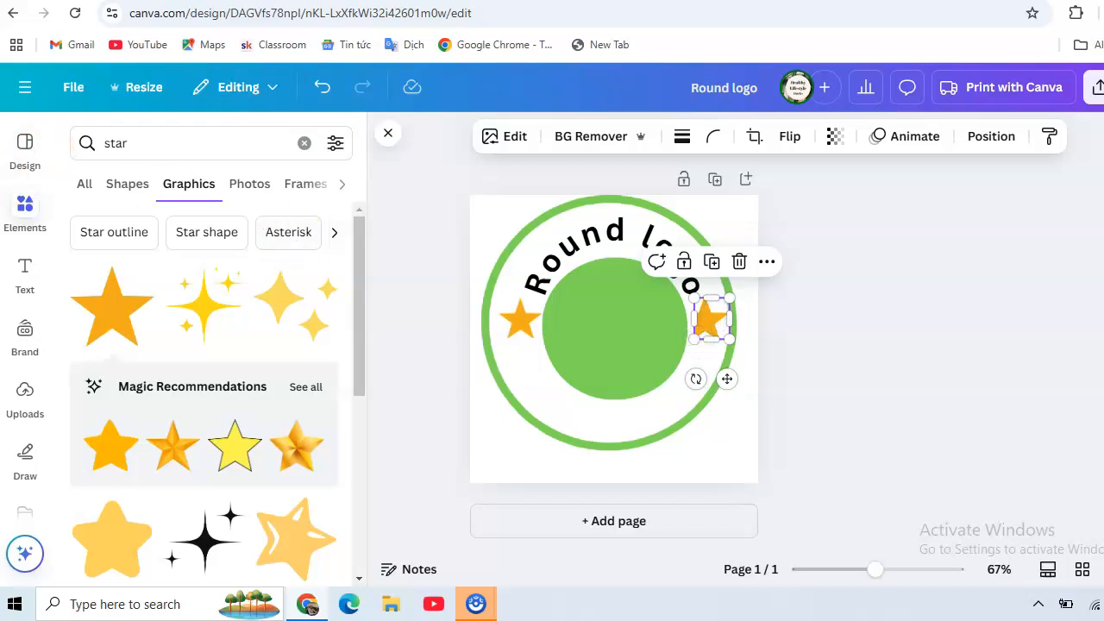
# Add a second heading text to the page reading "Canva logo"
pyautogui.click(22, 271)
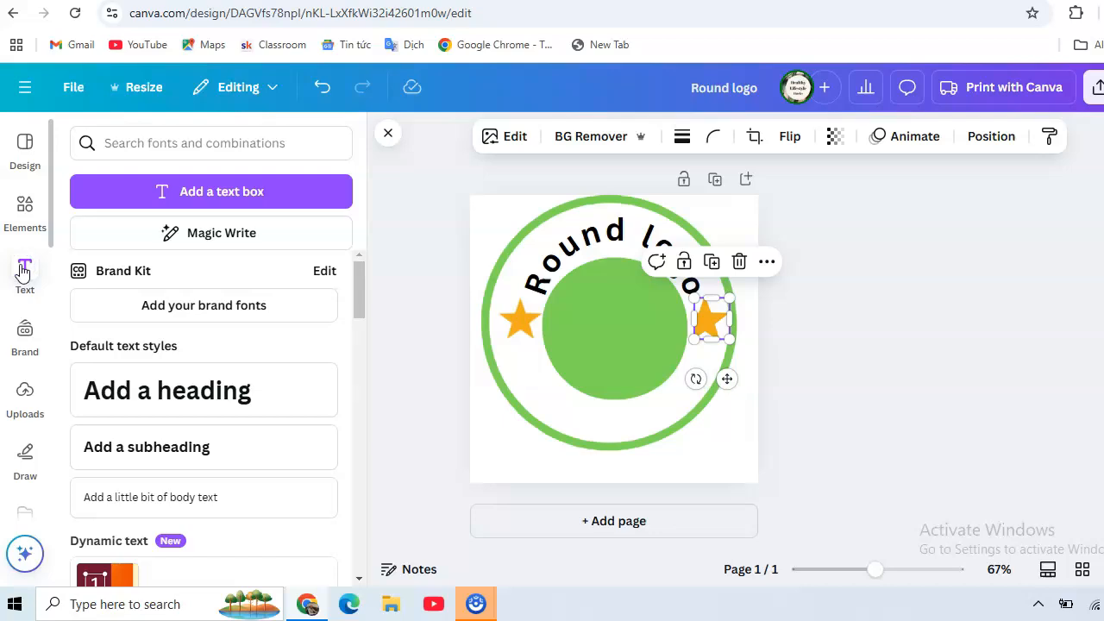
pyautogui.click(168, 390)
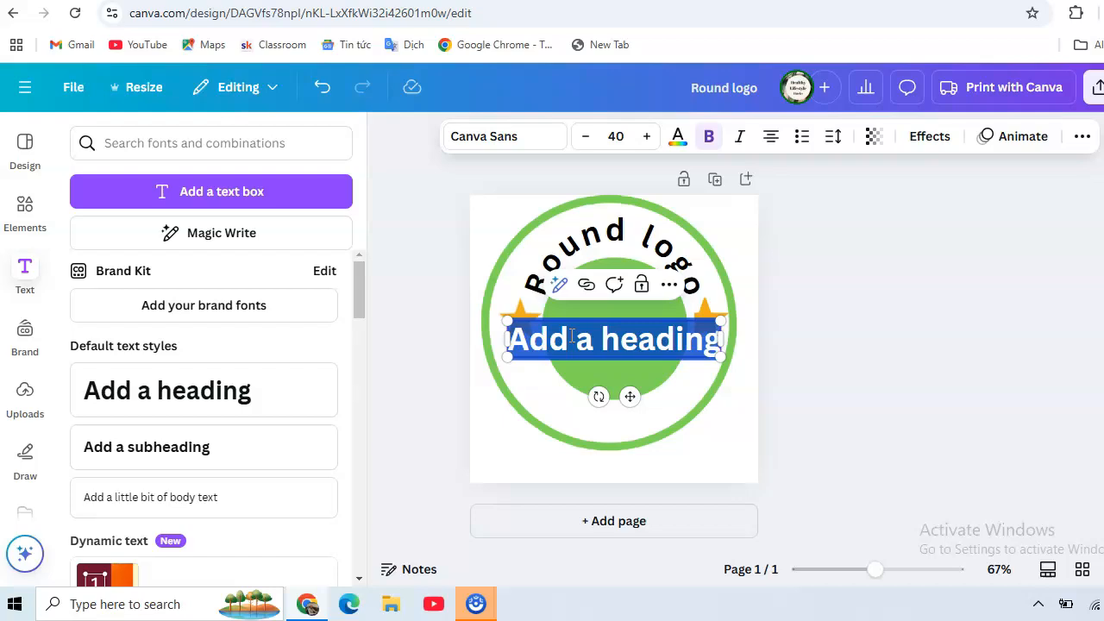
pyautogui.write('Ca')
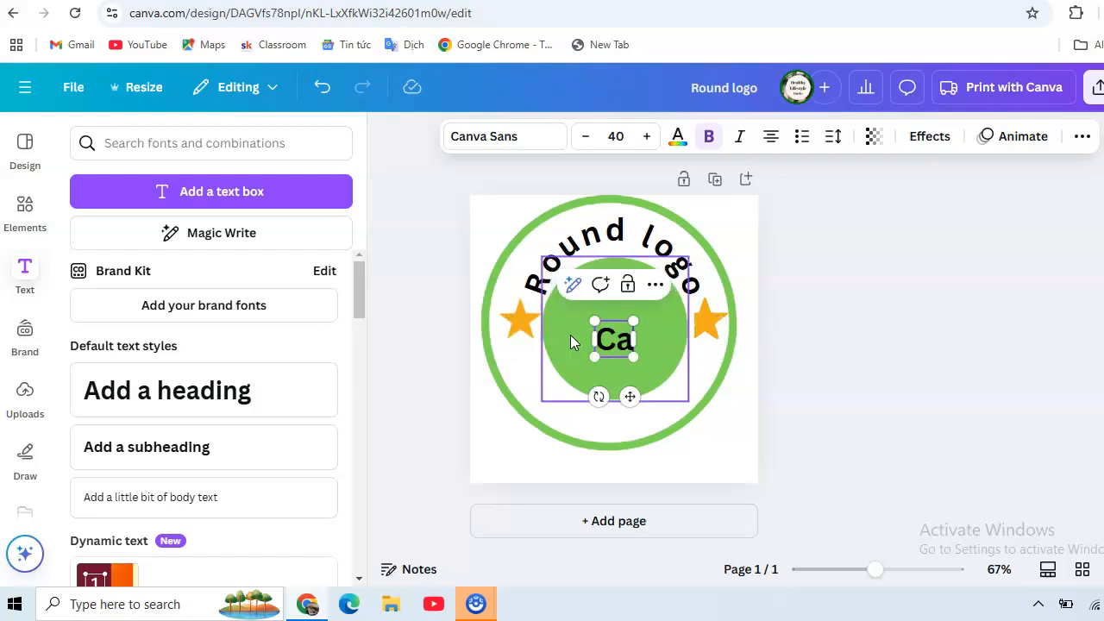
pyautogui.write('nva logo')
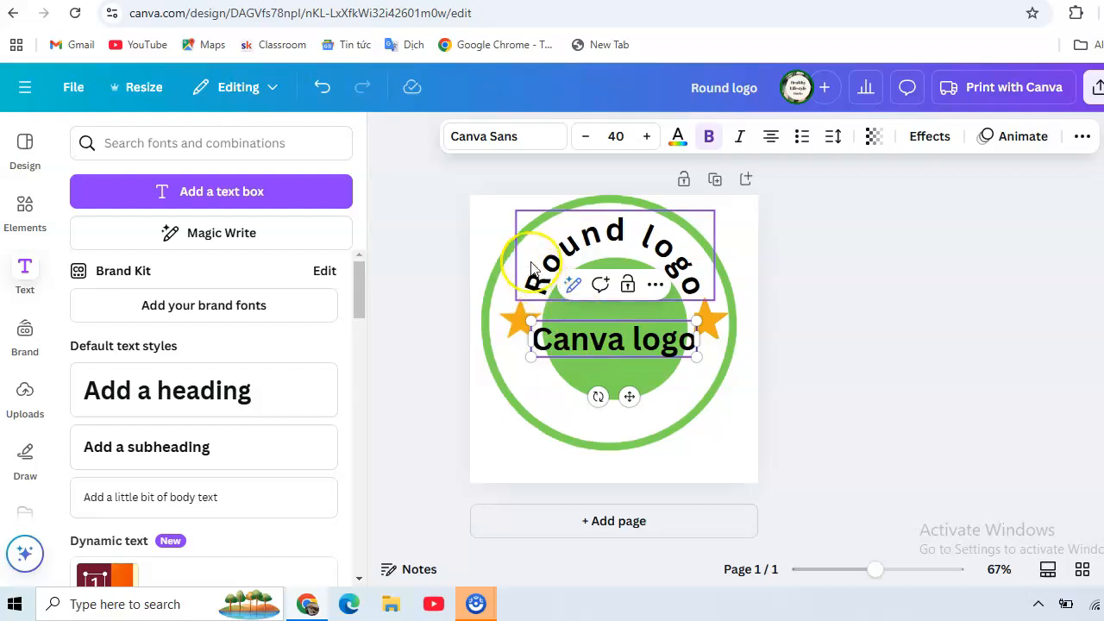
# Move the "Canva logo" heading down into the lower gap between the solid circle and the ring
pyautogui.click(510, 326)
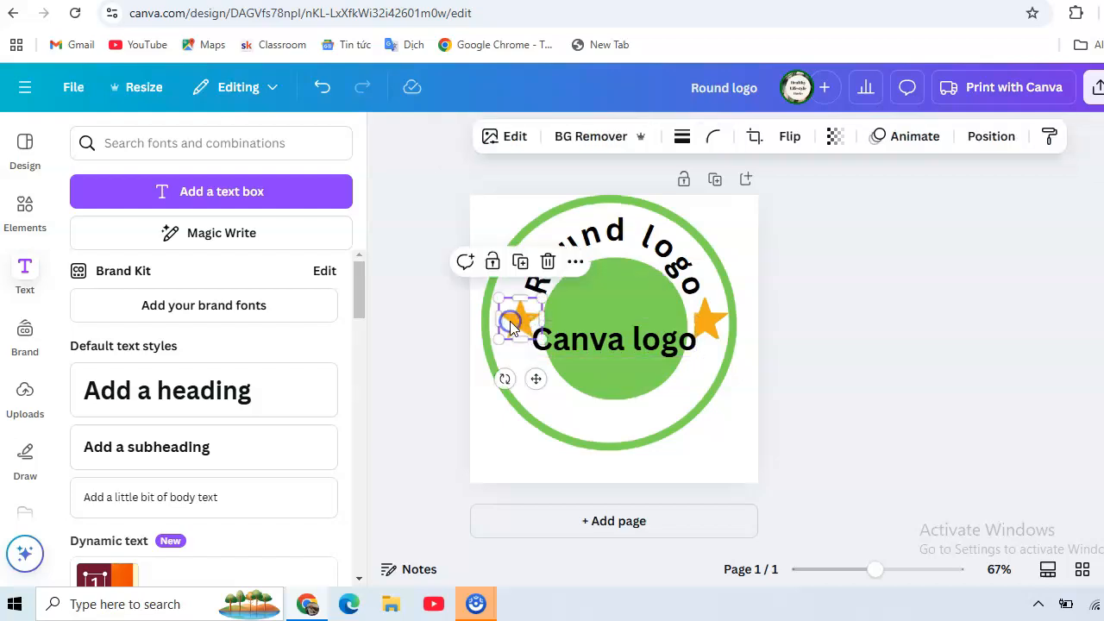
pyautogui.click(610, 338)
pyautogui.moveTo(609, 341); pyautogui.dragTo(610, 404)
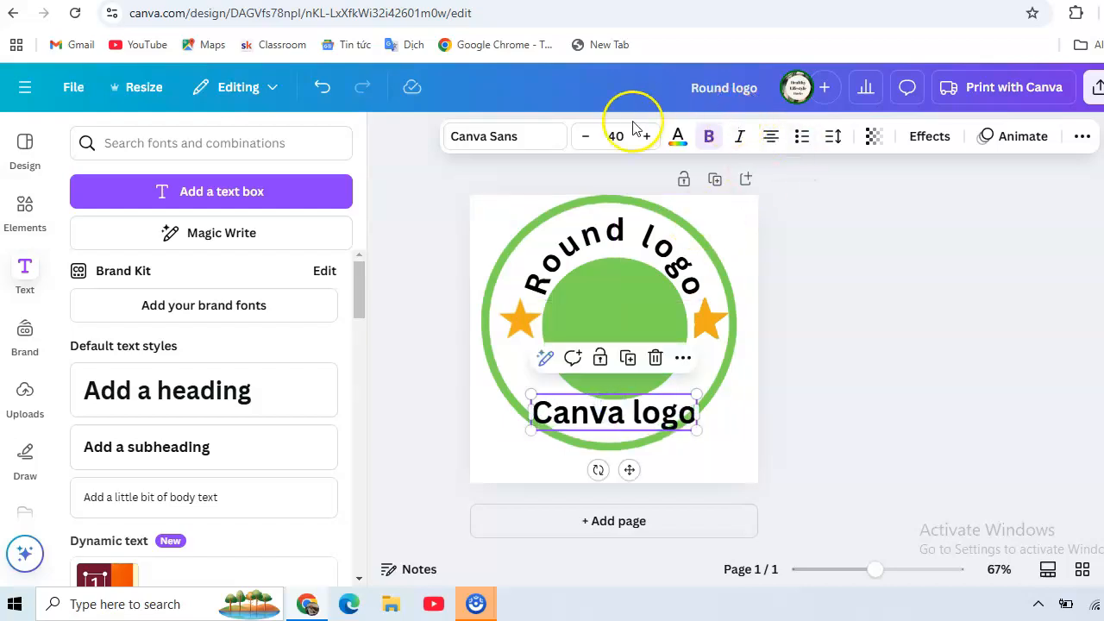
# Apply a Curve shape effect to the "Canva logo" heading with a curve value of -50
pyautogui.click(929, 136)
pyautogui.moveTo(357, 176); pyautogui.dragTo(367, 392)
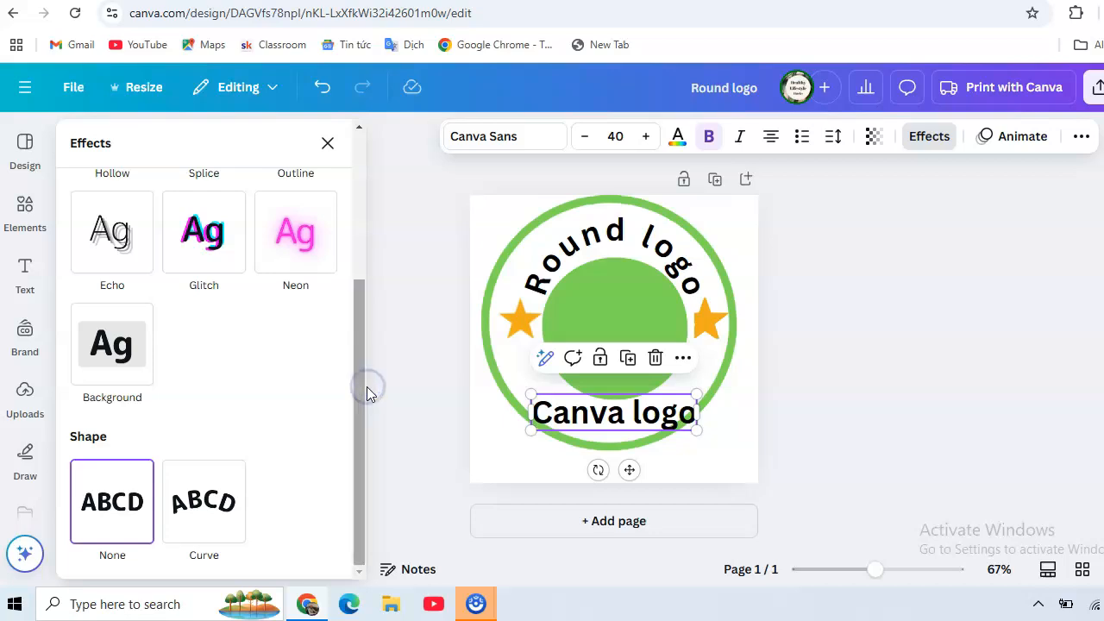
pyautogui.click(201, 510)
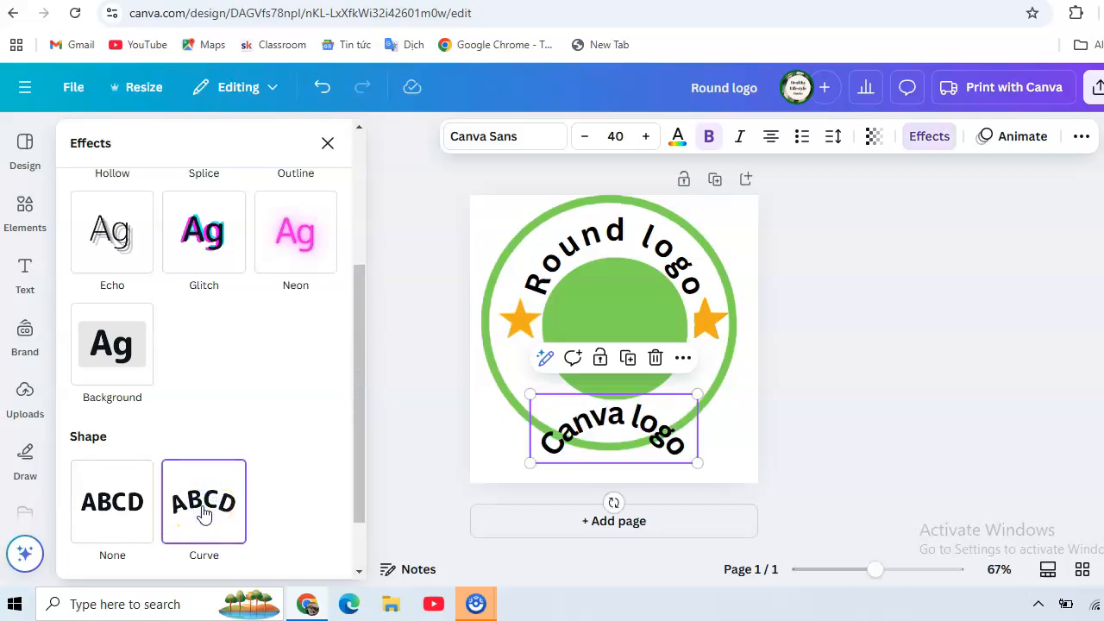
pyautogui.moveTo(357, 395); pyautogui.dragTo(374, 465)
pyautogui.moveTo(205, 541); pyautogui.dragTo(114, 521)
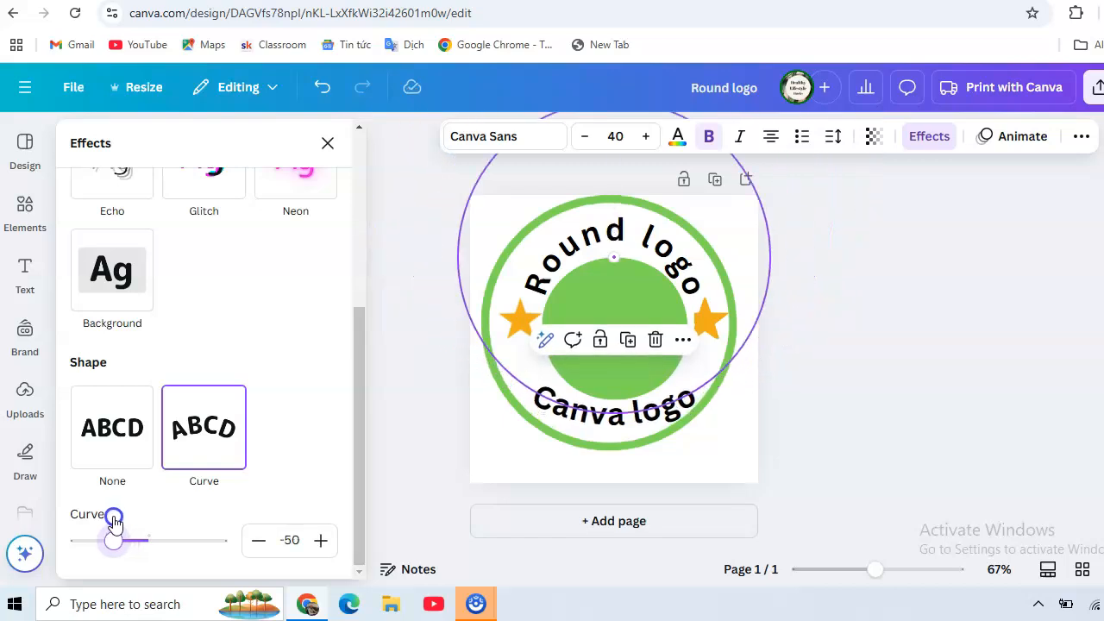
pyautogui.moveTo(115, 520); pyautogui.dragTo(114, 519)
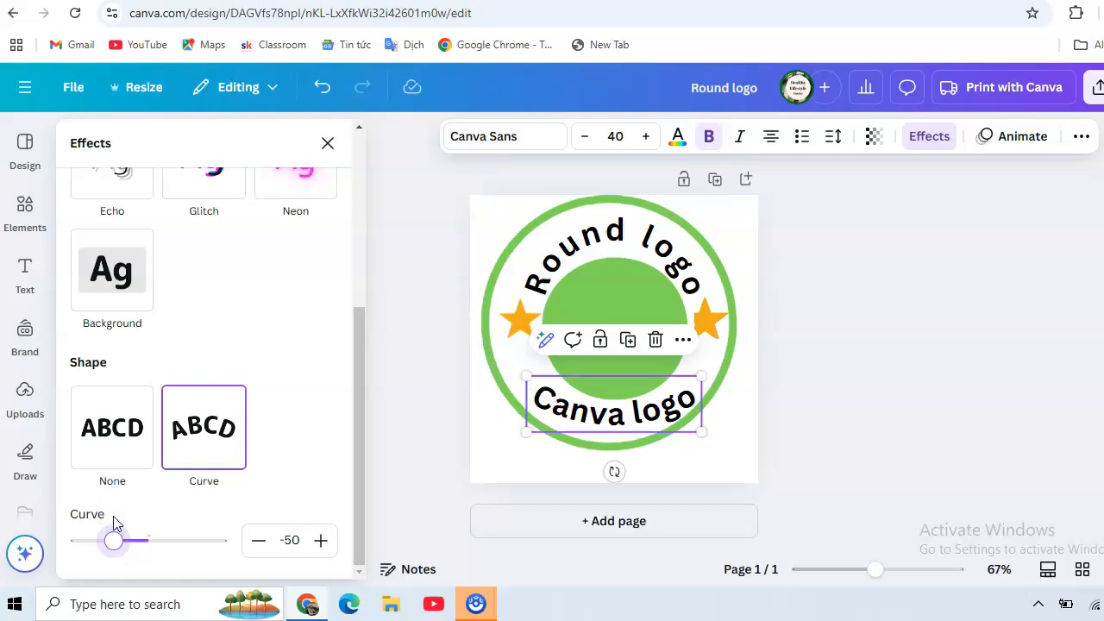
# Set the letter spacing of the curved "Canva logo" heading to 63 and deselect it
pyautogui.click(828, 139)
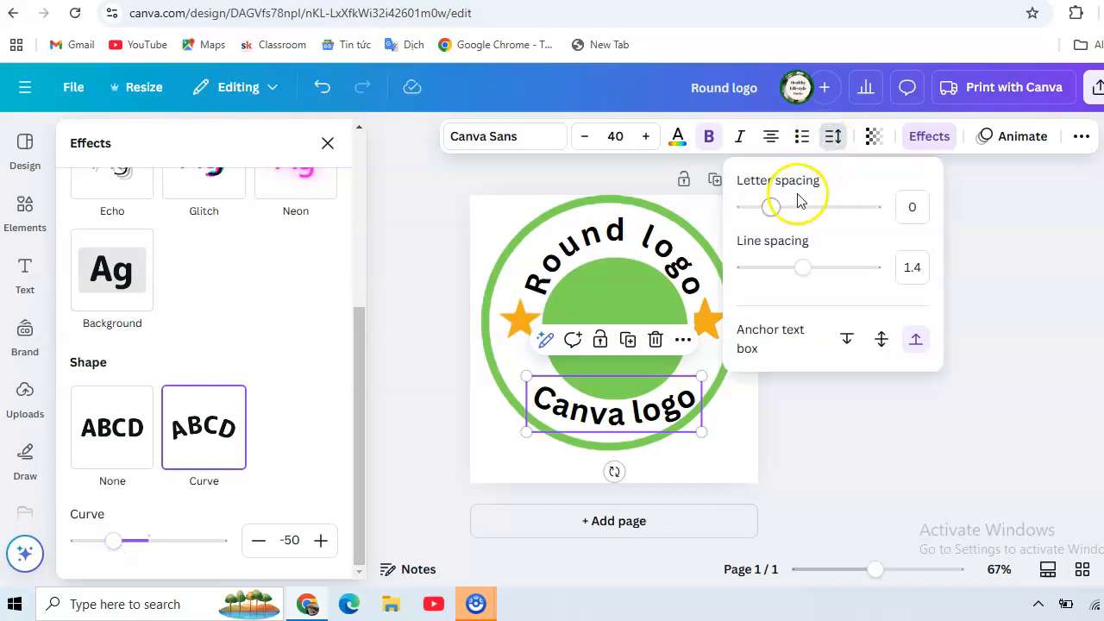
pyautogui.moveTo(779, 212); pyautogui.dragTo(779, 212)
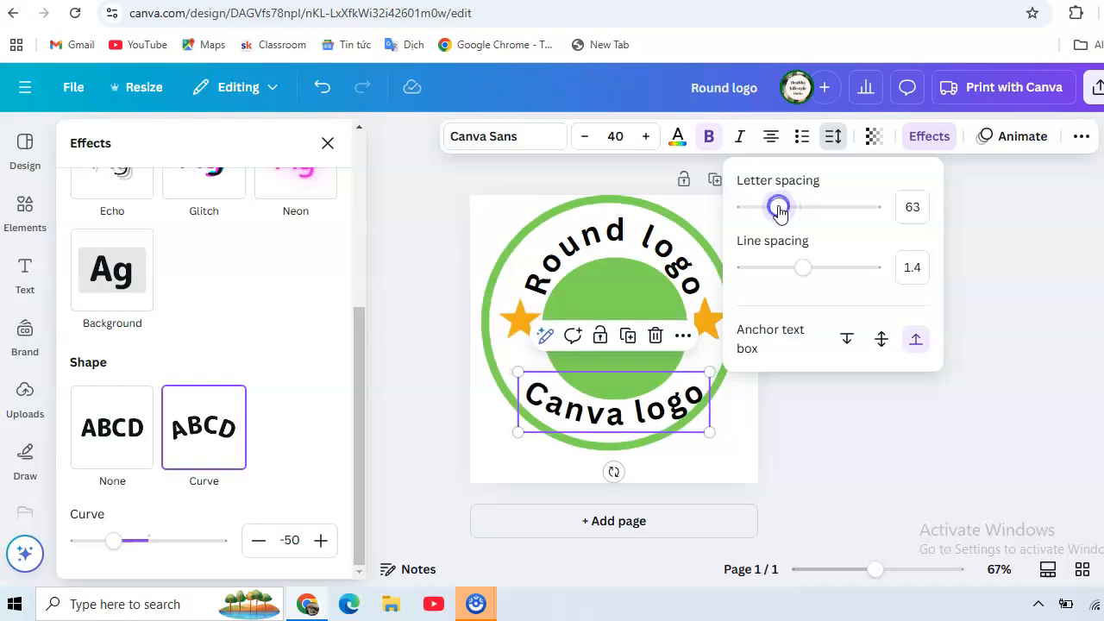
pyautogui.click(408, 203)
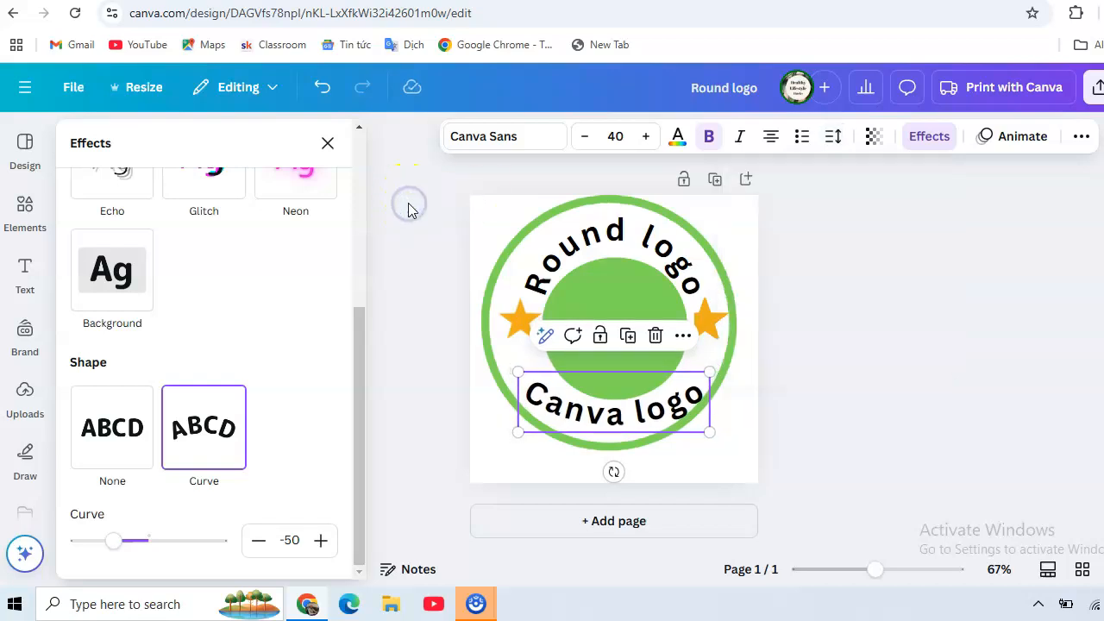
pyautogui.click(409, 207)
pyautogui.click(448, 209)
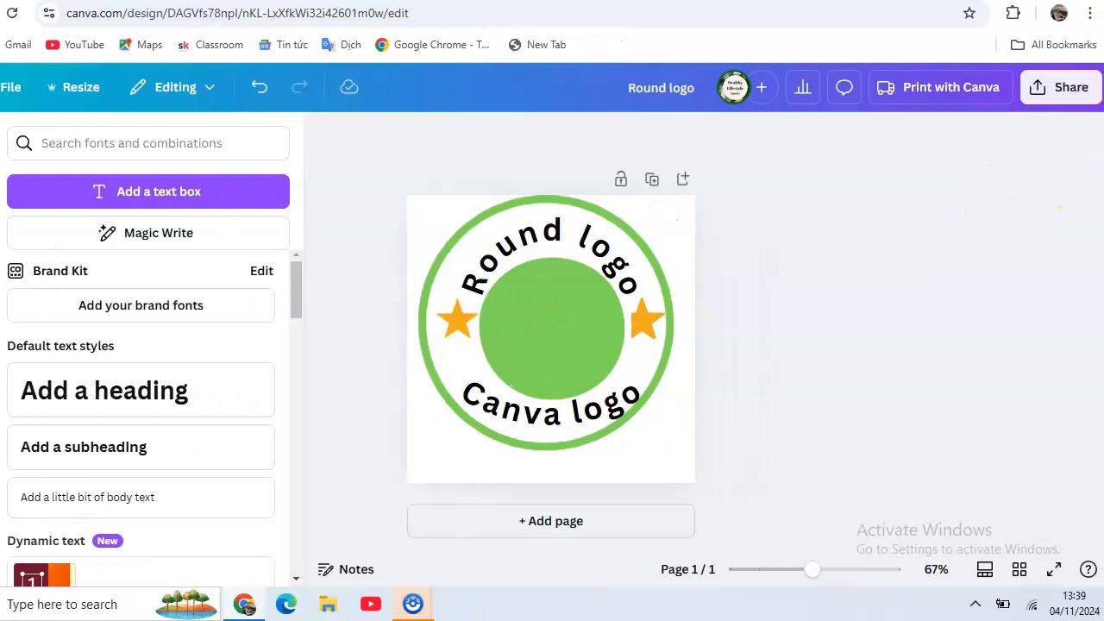
# Download the finished logo design as a PNG at size 1 (500 × 500 px)
pyautogui.click(1071, 91)
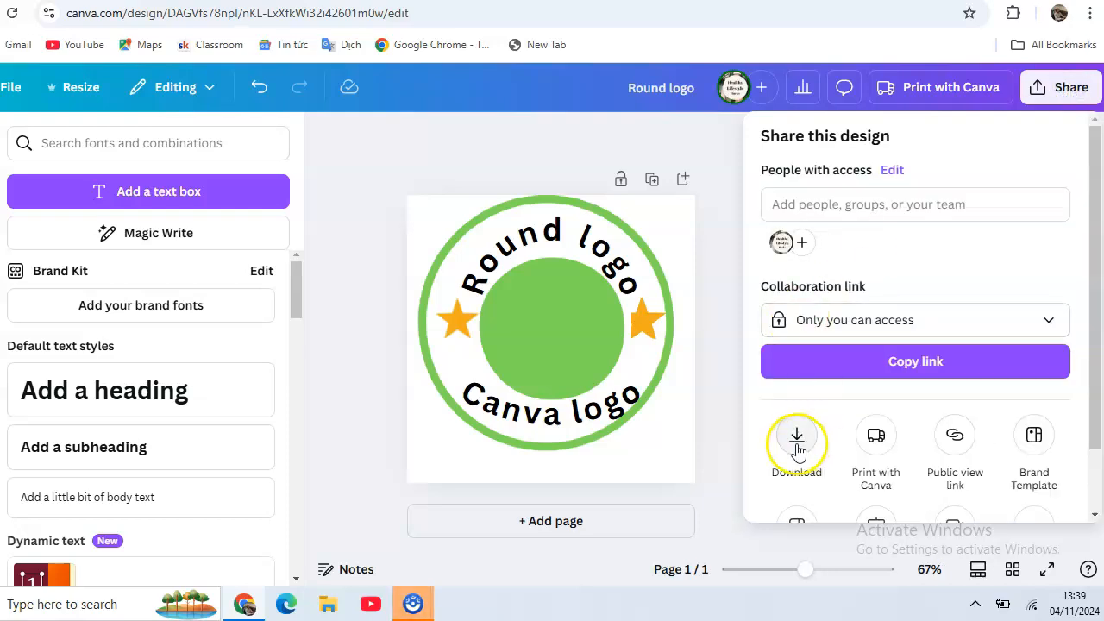
pyautogui.click(796, 436)
pyautogui.click(905, 435)
pyautogui.click(921, 437)
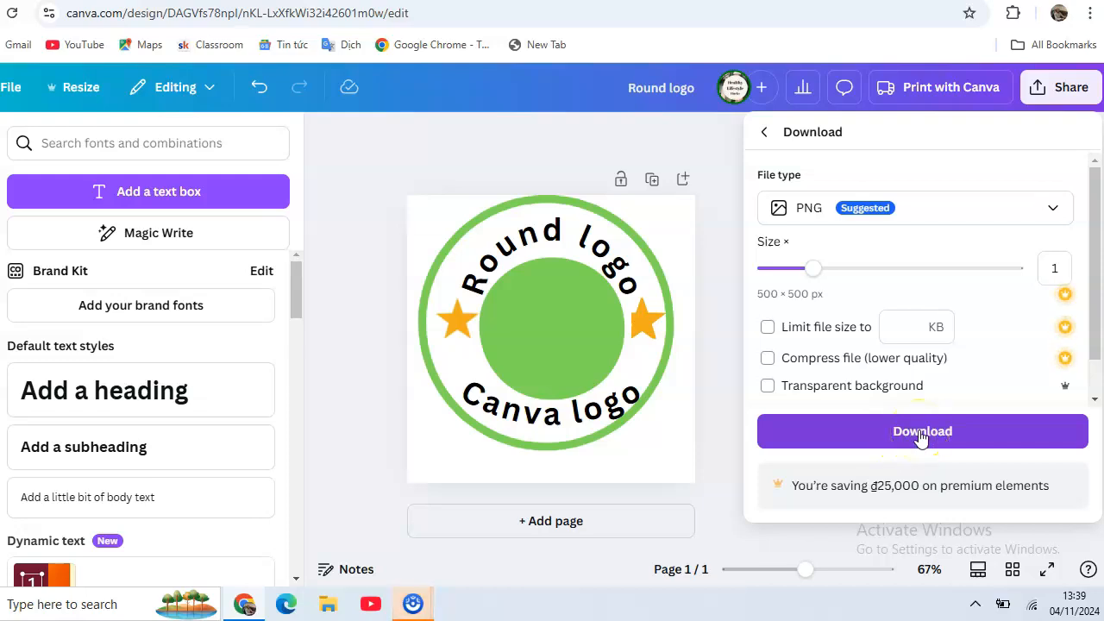